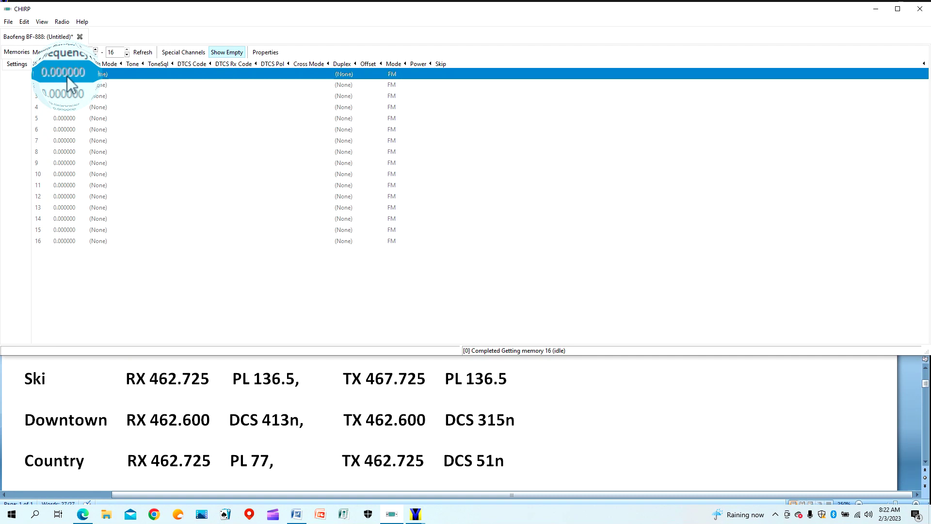
Download the channel memories from the Baofeng BF-888 radio on port COM4.
click(63, 22)
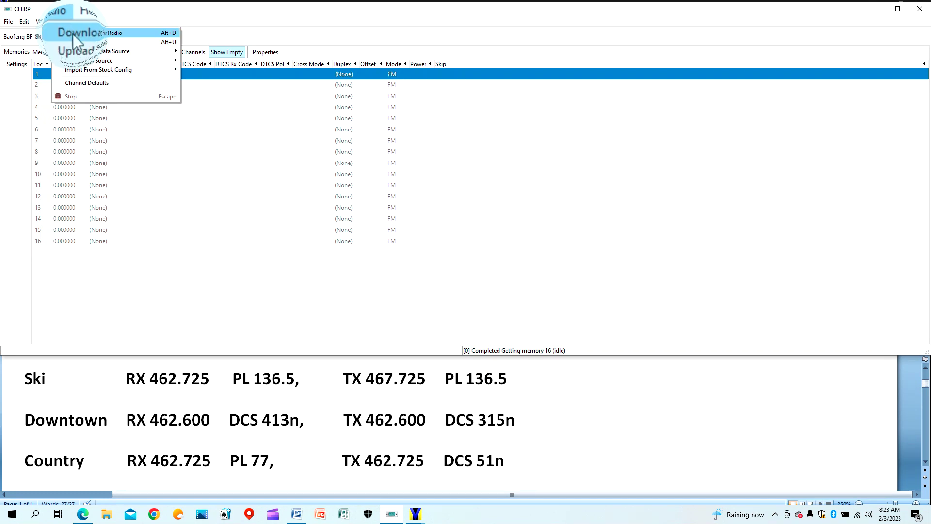
click(73, 33)
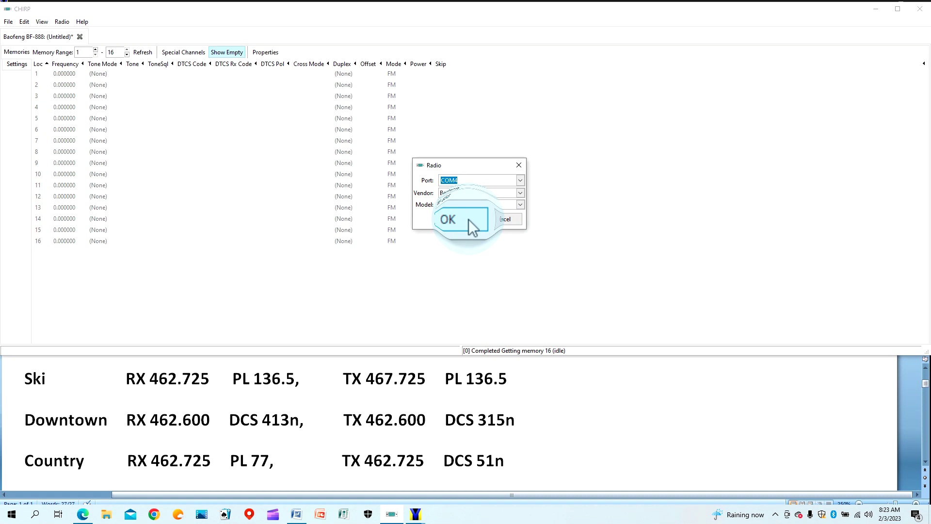
click(469, 219)
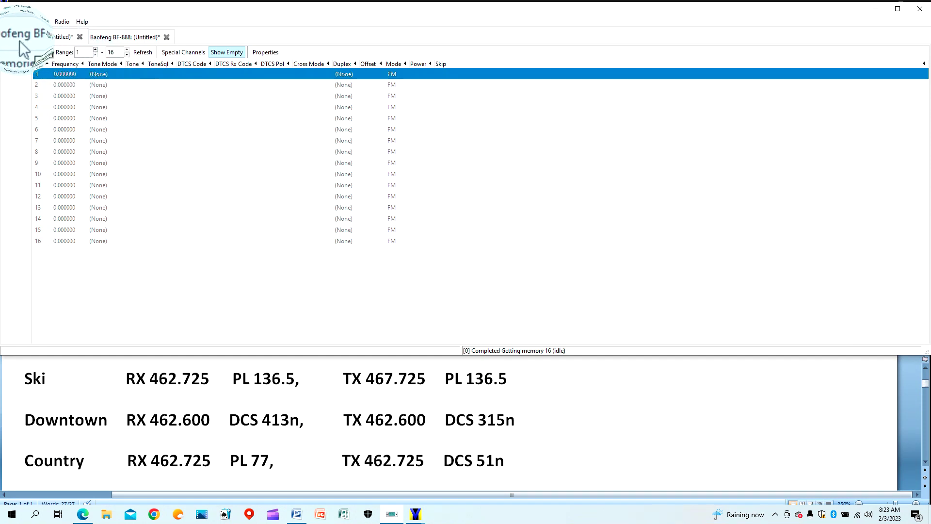
Close the earlier untitled Baofeng BF-888 file without saving its changes, keeping the newly downloaded one open.
click(115, 39)
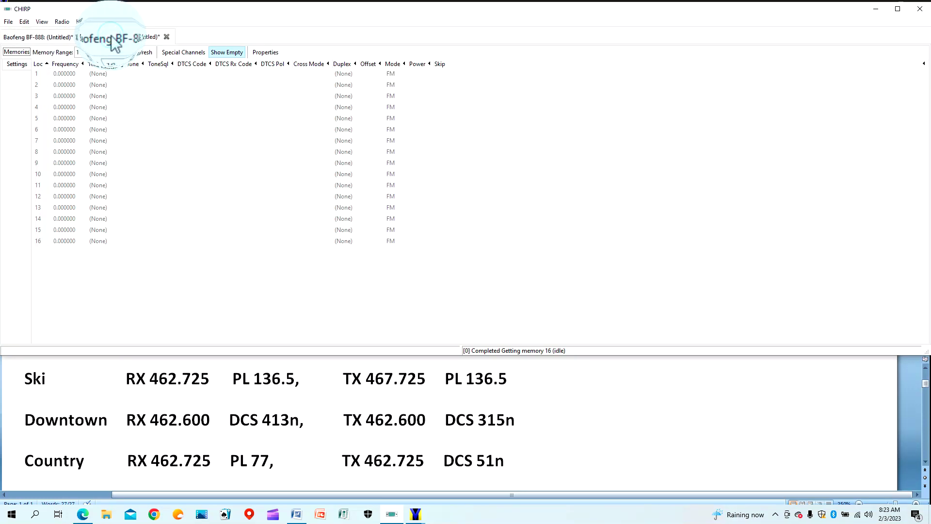
click(80, 38)
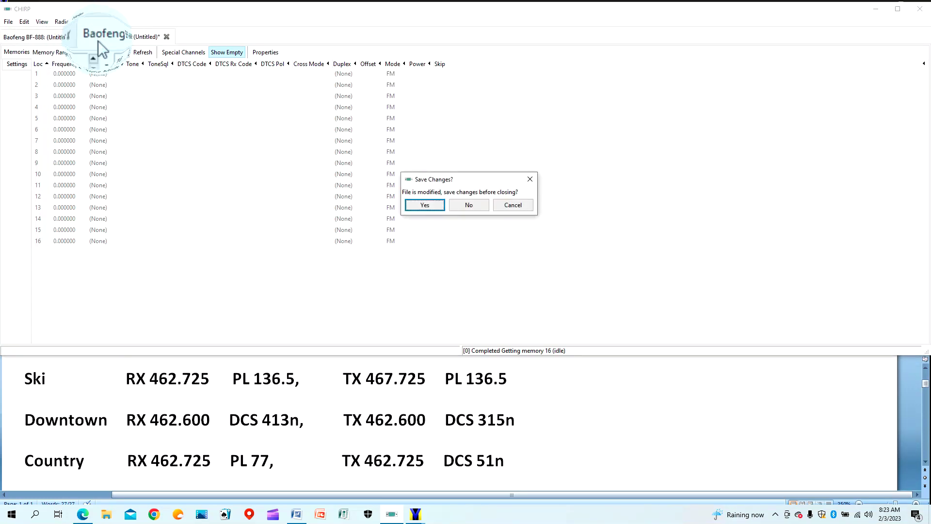
click(467, 207)
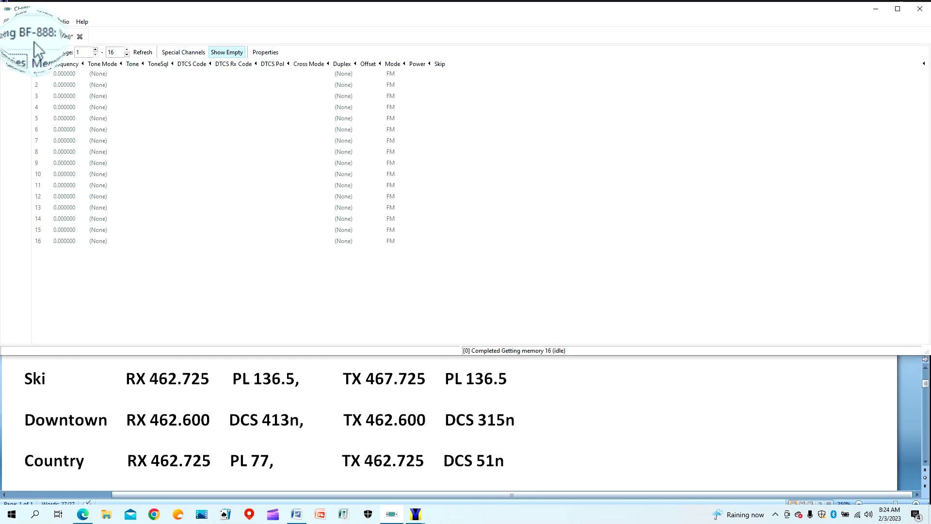
Set the receive frequency of memory channel 1 to 462.725.
click(63, 74)
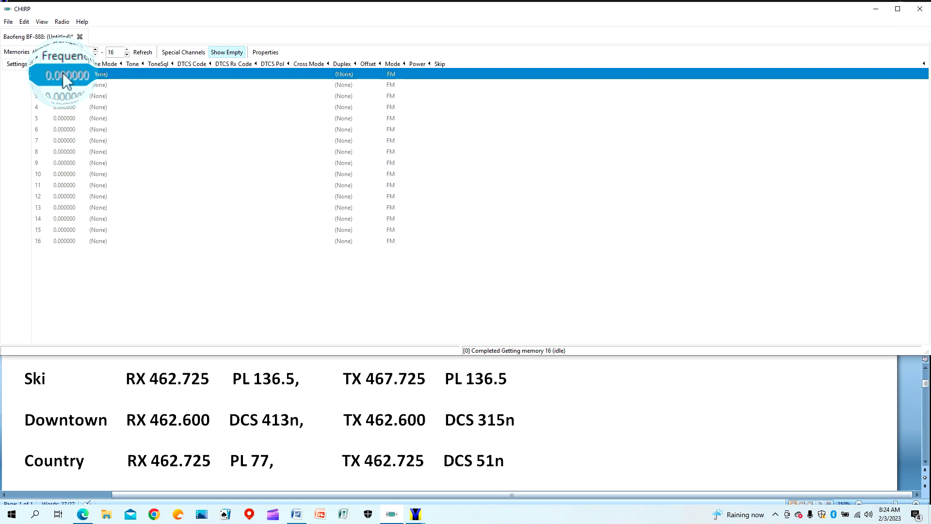
click(62, 72)
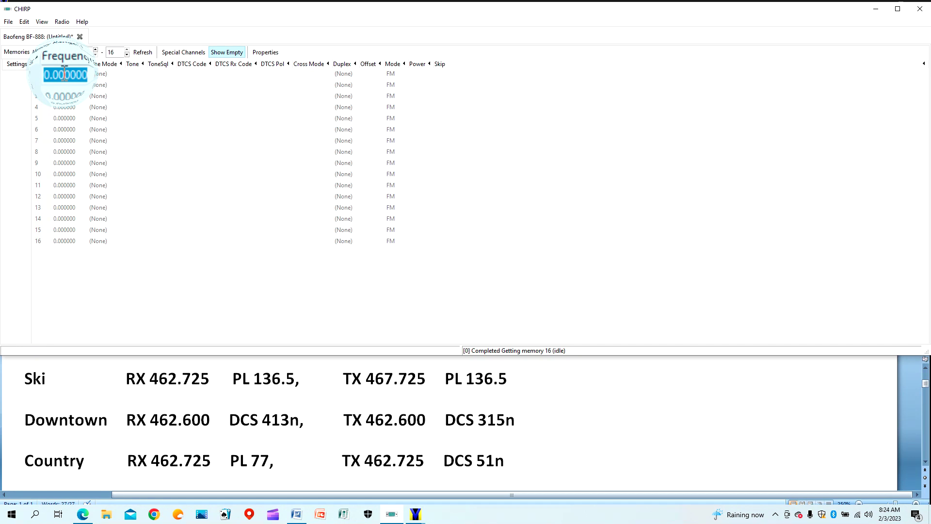
text(46)
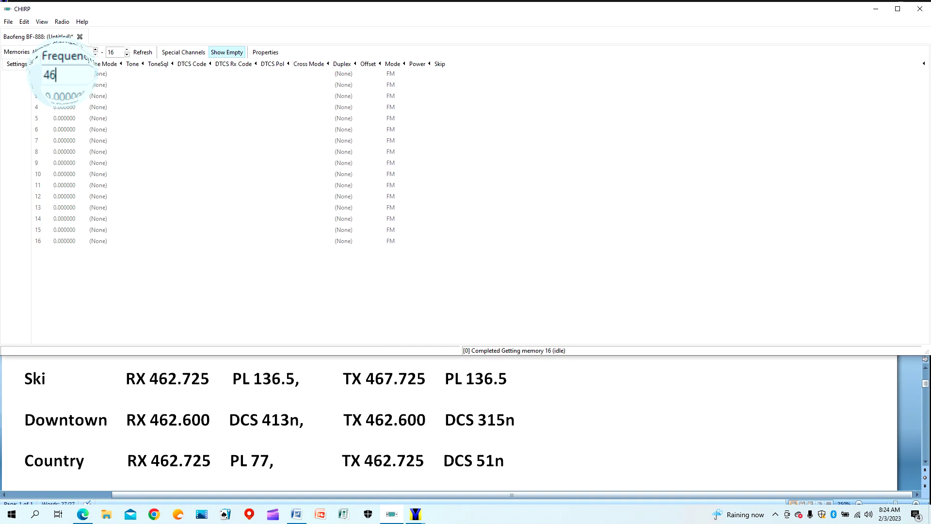
text(2.725)
Set channel 1's tone mode to Tone and its transmit tone to 136.5.
click(99, 73)
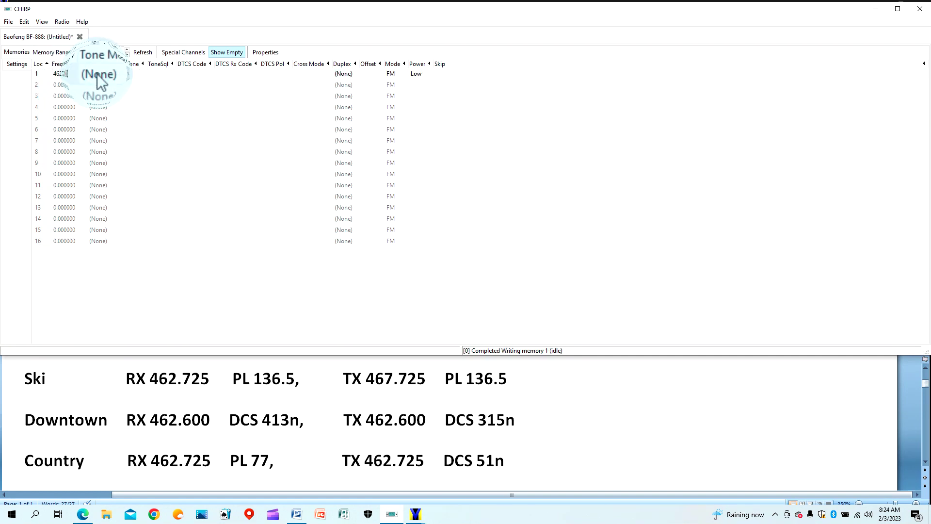
click(121, 75)
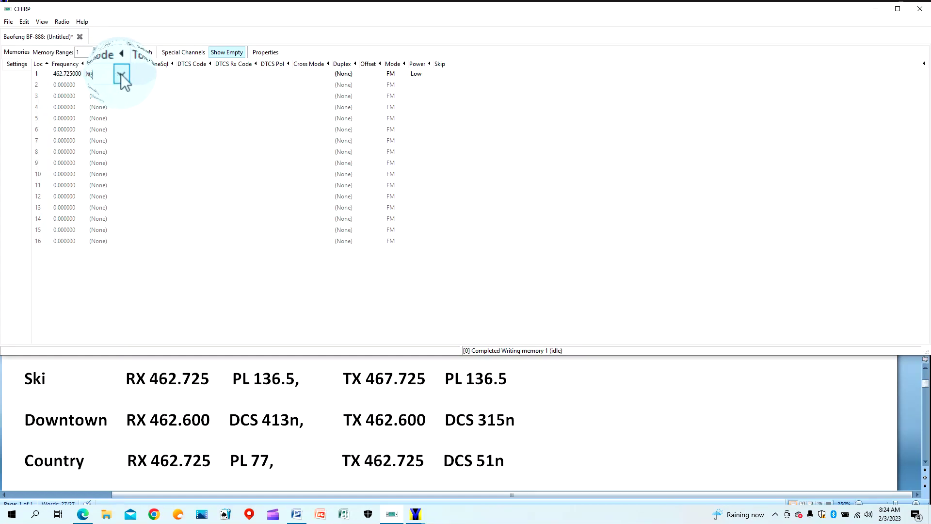
click(121, 75)
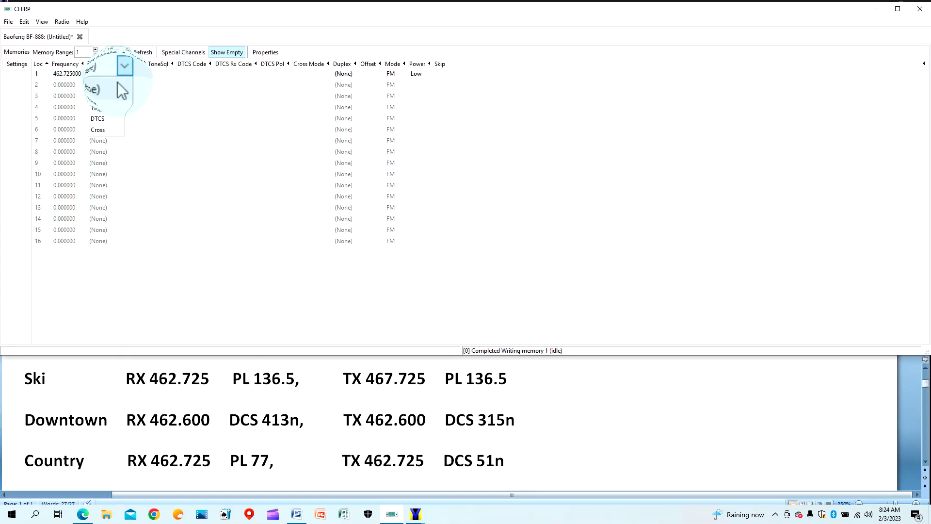
click(110, 96)
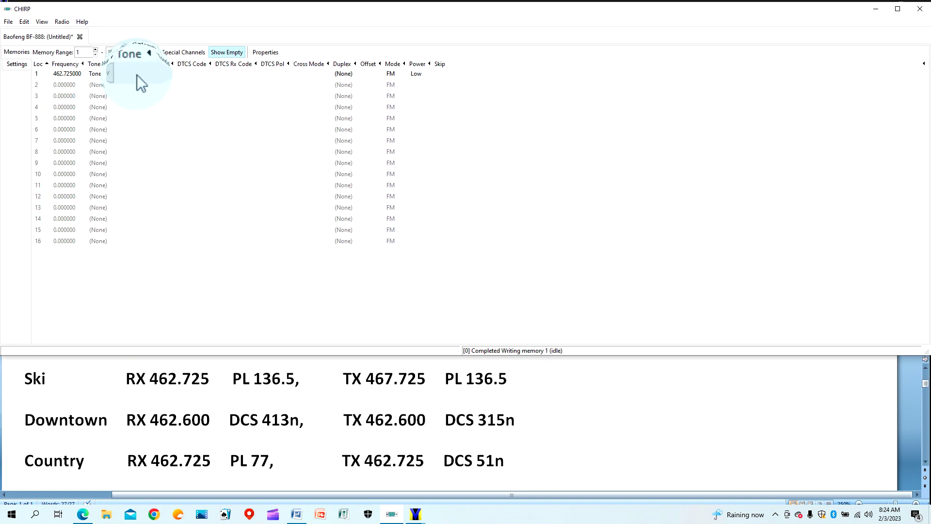
click(136, 75)
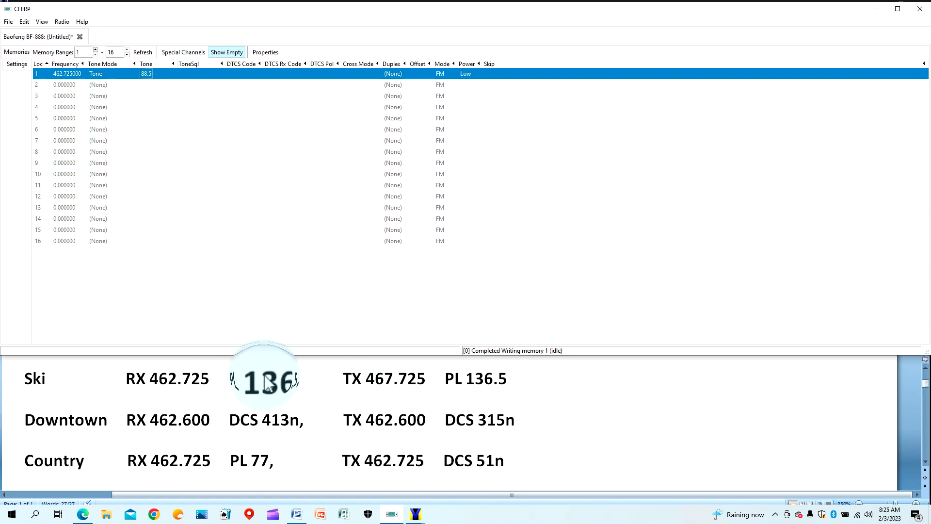
click(151, 74)
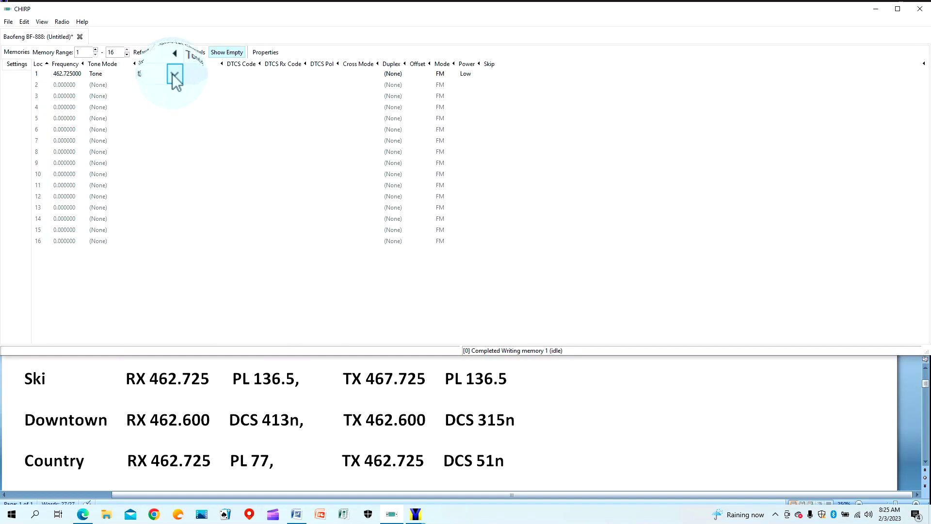
click(173, 74)
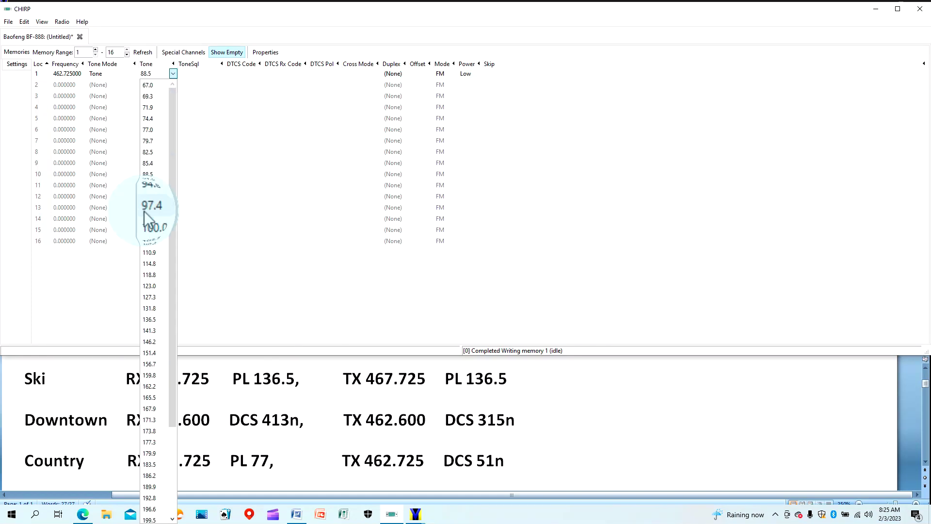
click(156, 319)
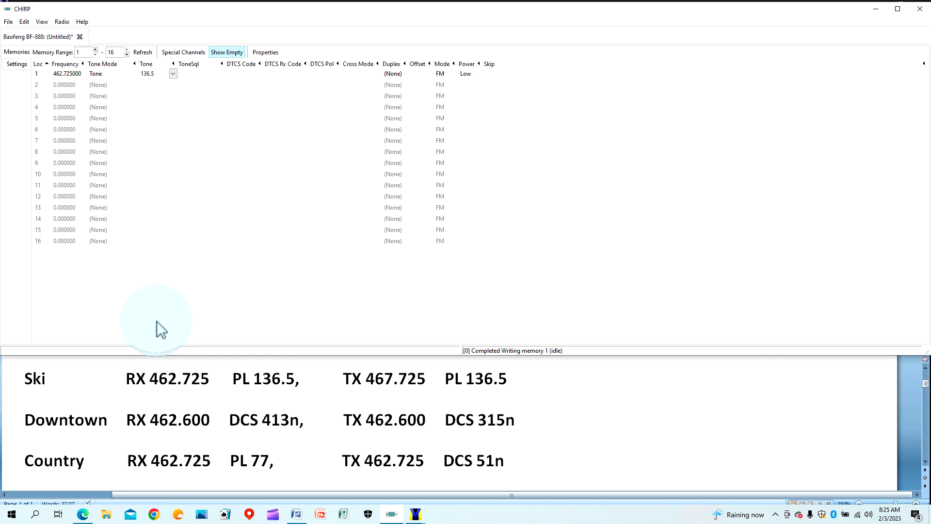
Set channel 1's tone squelch value to 136.5.
click(195, 75)
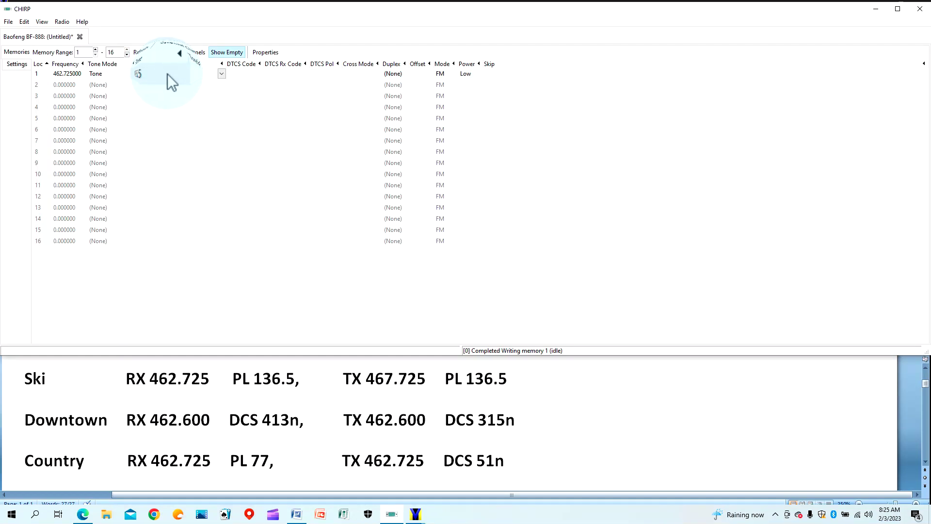
click(222, 74)
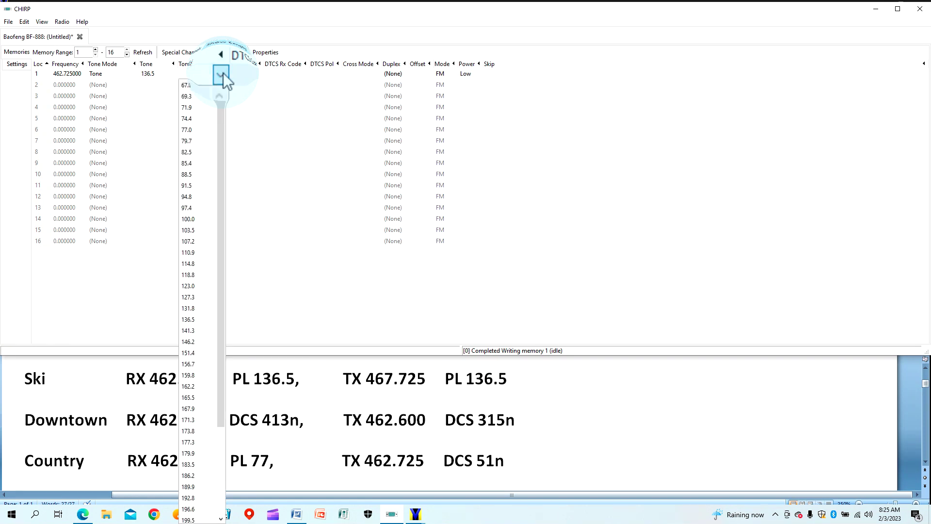
click(199, 320)
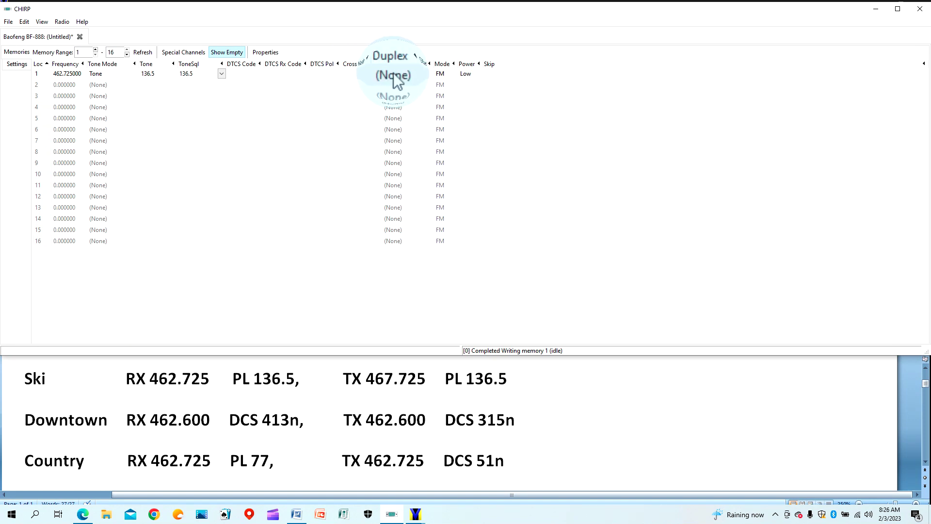
Change channel 1's tone mode to Cross.
click(367, 74)
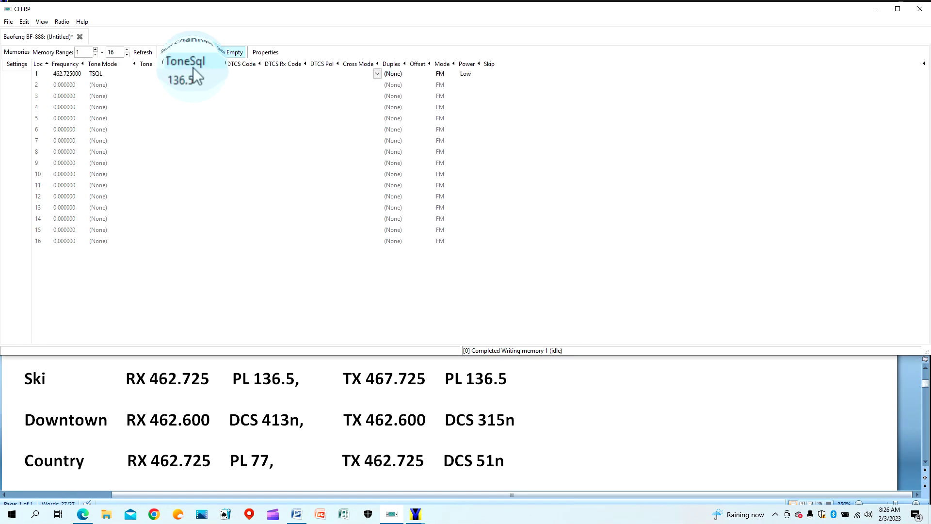
click(102, 72)
click(106, 72)
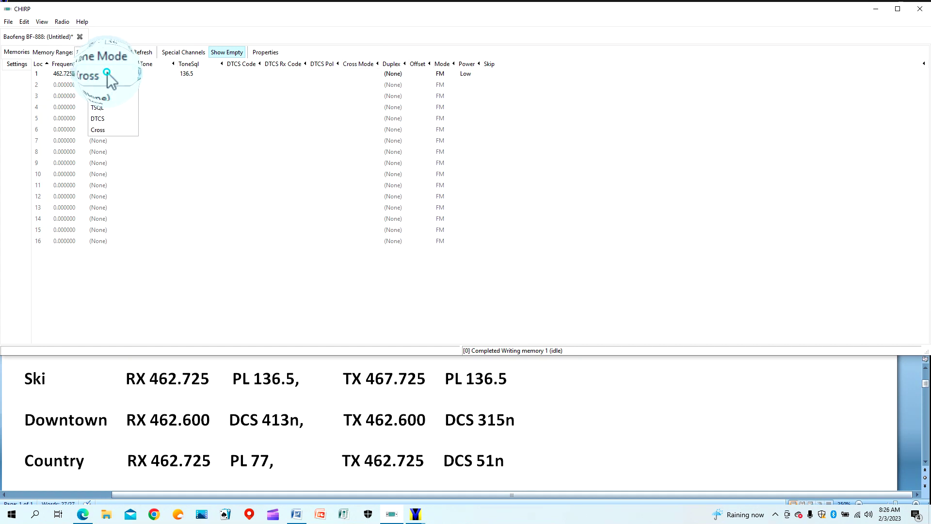
click(98, 130)
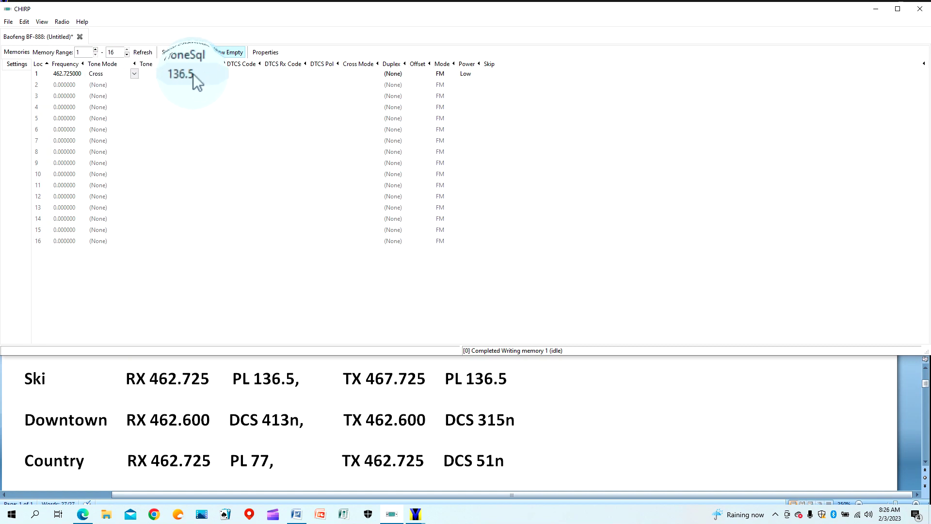
Try setting channel 1's tone to 136.5 and its cross mode to Tone->Tone.
click(154, 73)
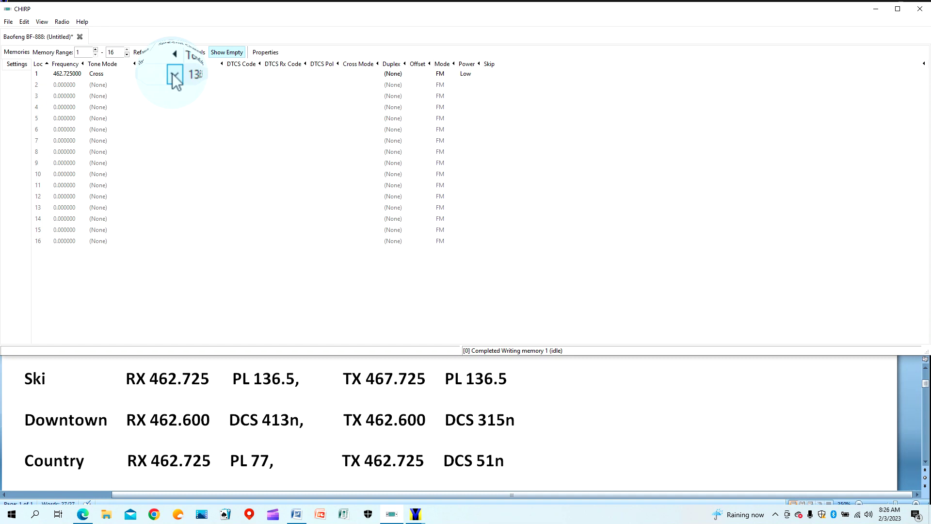
click(173, 74)
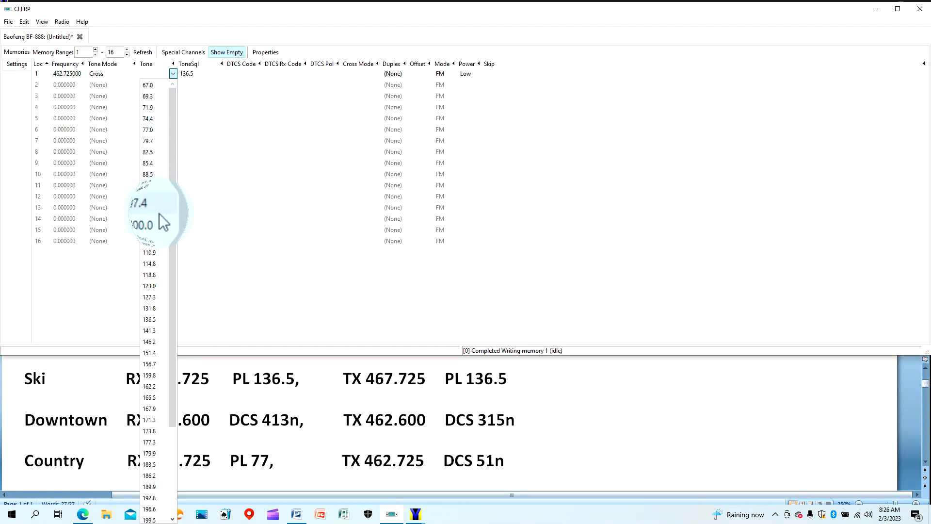
click(158, 319)
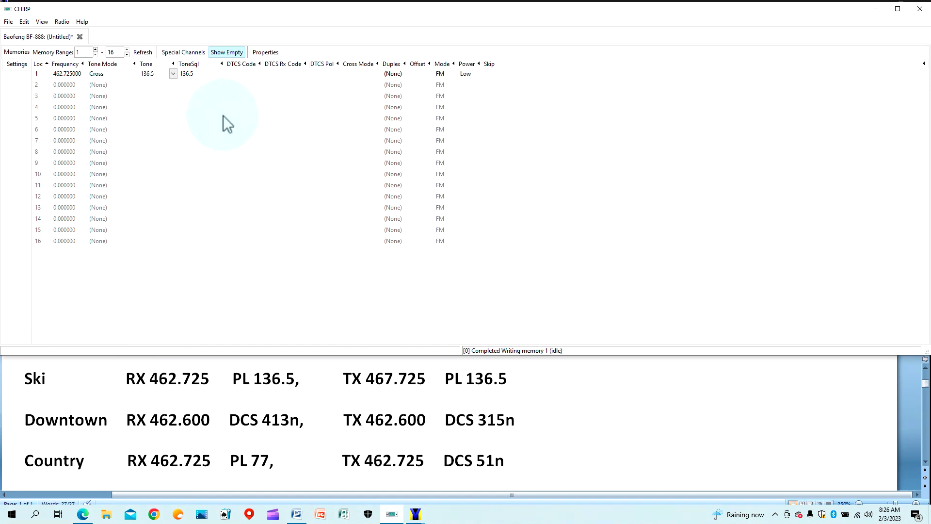
click(359, 73)
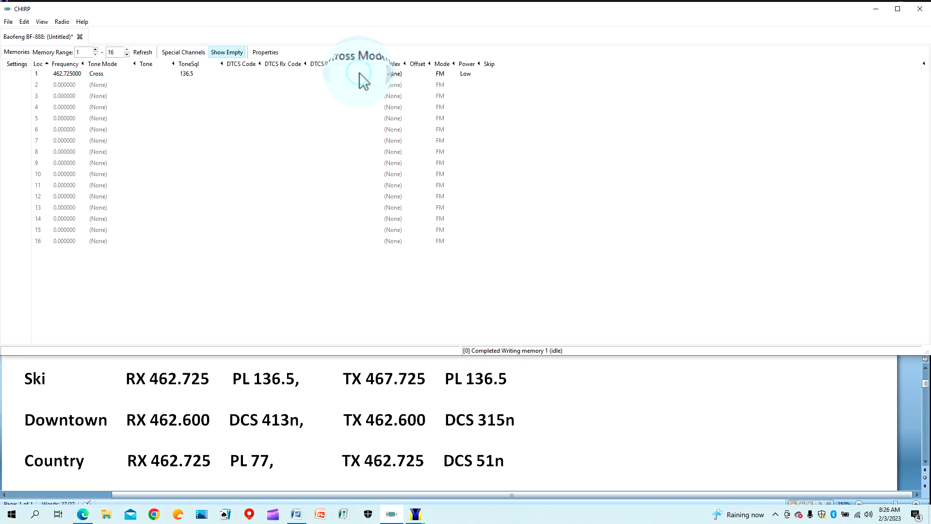
click(378, 75)
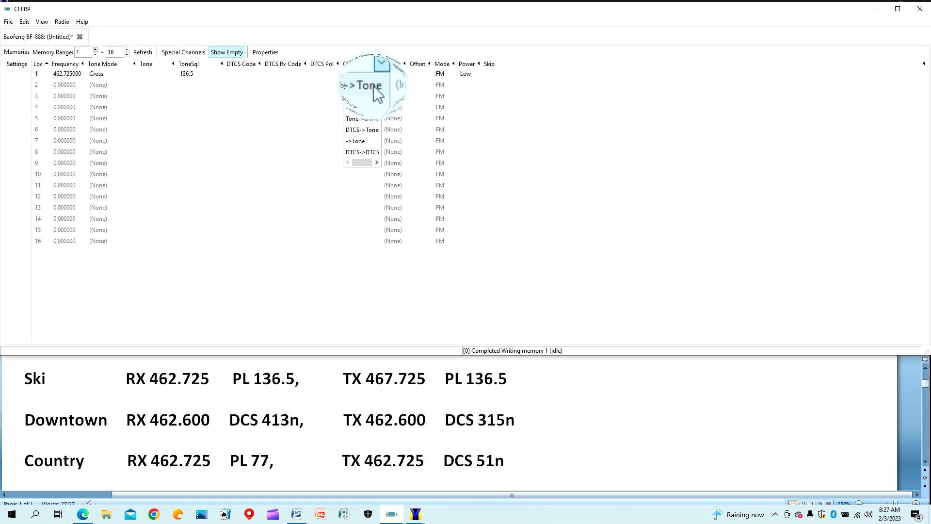
click(374, 87)
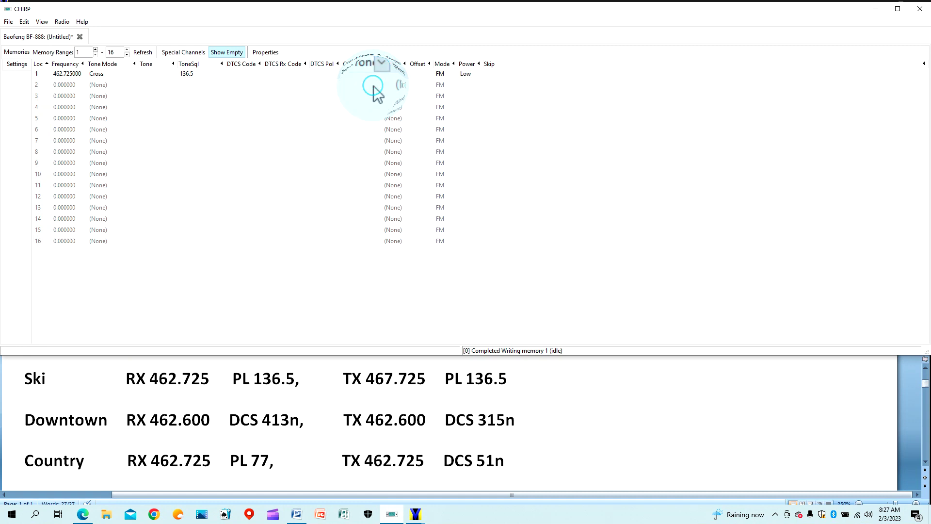
Re-enter 136.5 as channel 1's tone, reselect Tone->Tone as its cross mode, and commit the row.
click(153, 72)
click(173, 74)
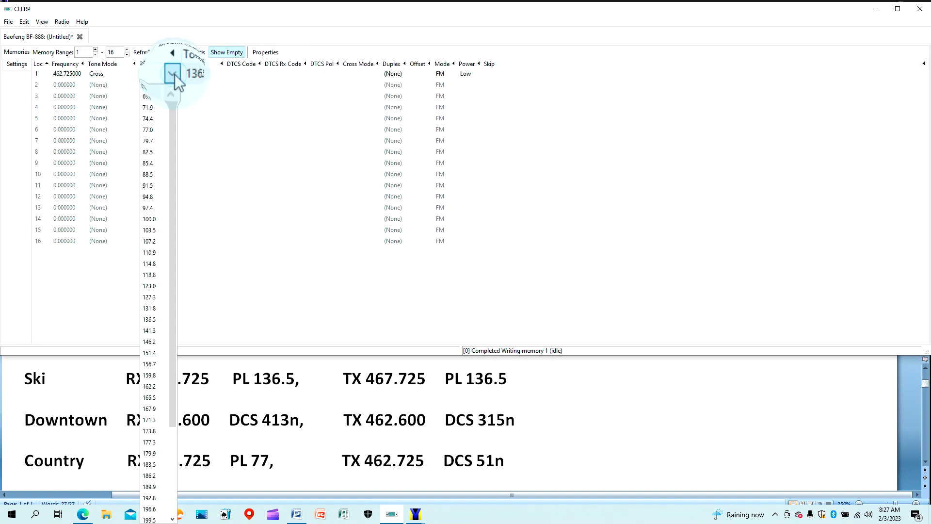
click(155, 320)
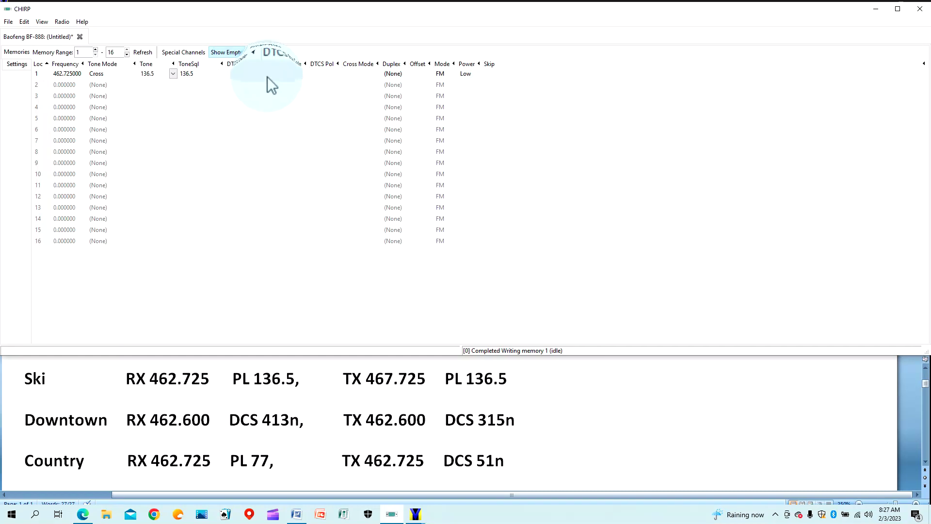
click(330, 73)
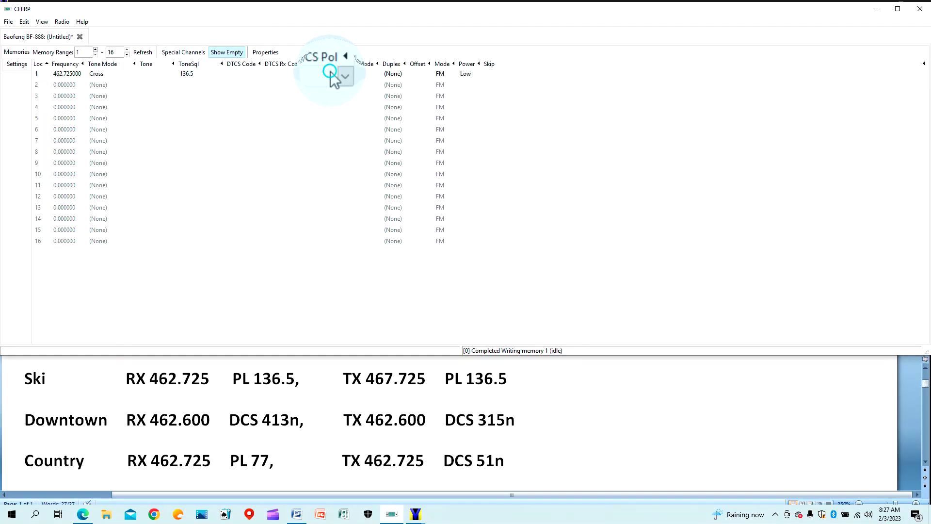
click(376, 74)
click(374, 96)
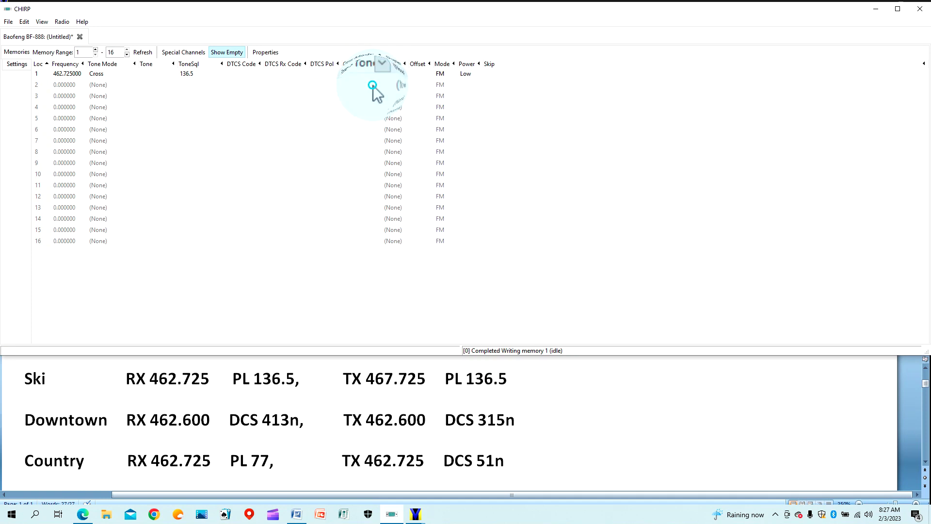
click(148, 74)
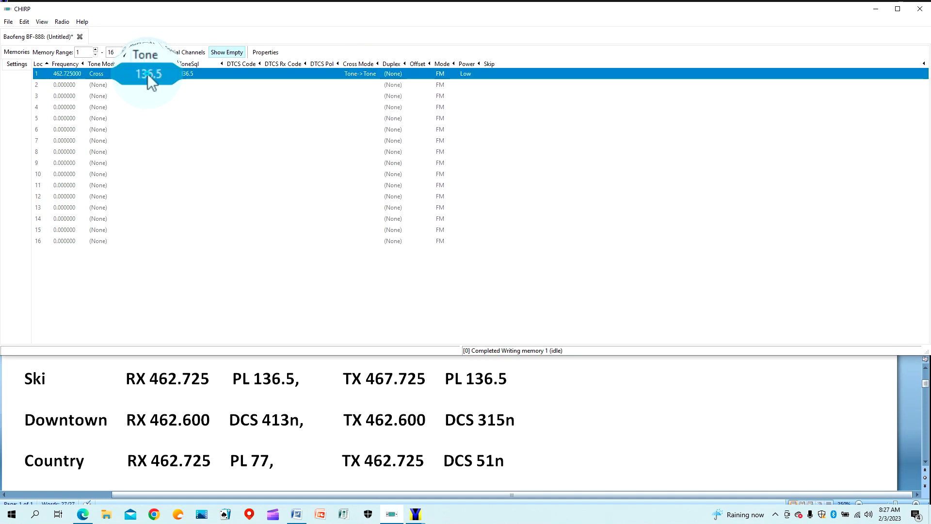
click(287, 98)
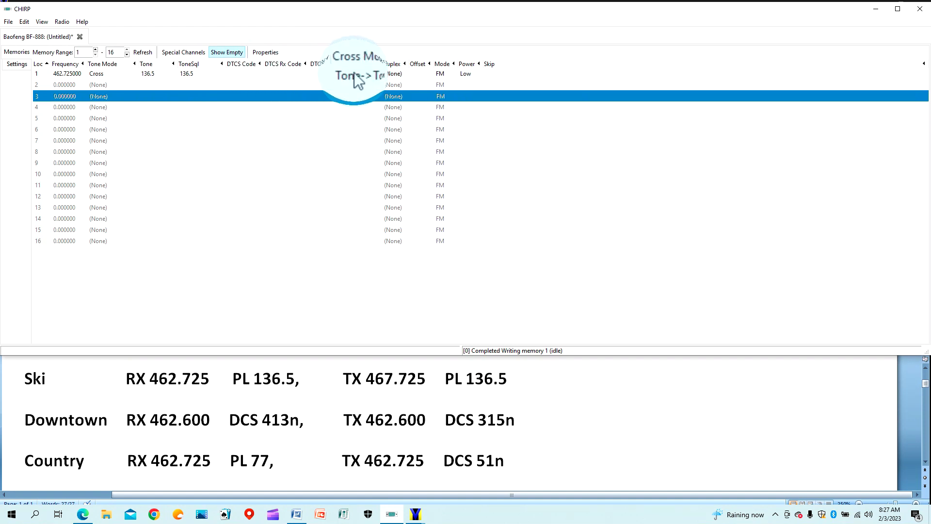
Set channel 1's duplex to + and its offset to 5.000000.
click(394, 74)
click(398, 74)
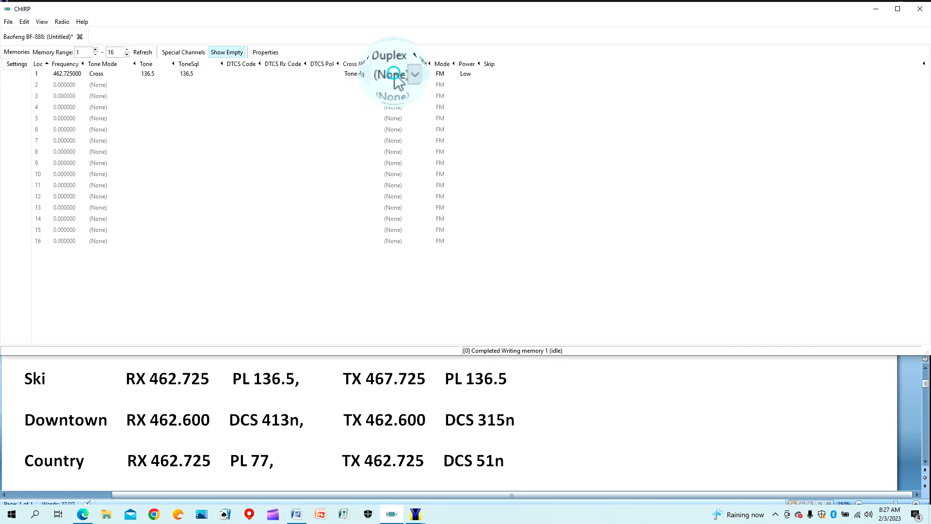
click(407, 75)
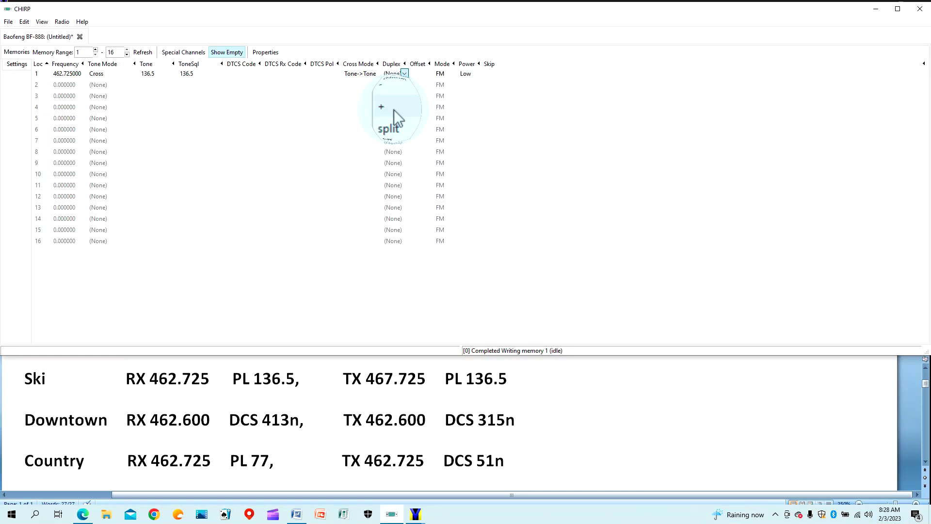
click(394, 110)
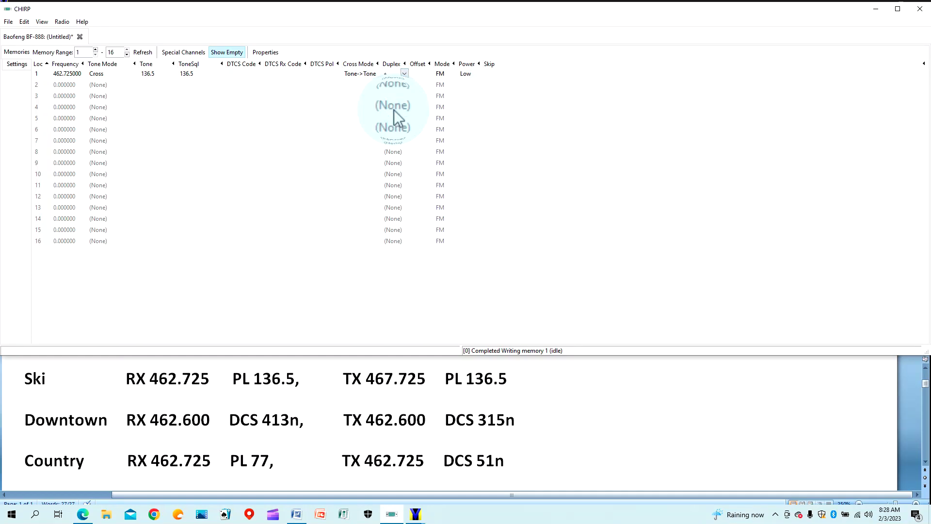
click(421, 73)
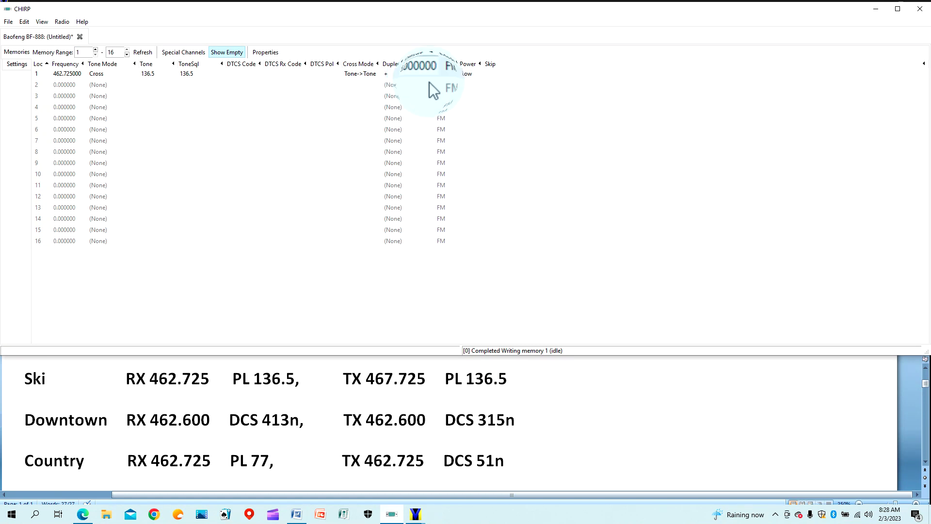
Set channel 1's power to High.
click(465, 74)
click(465, 73)
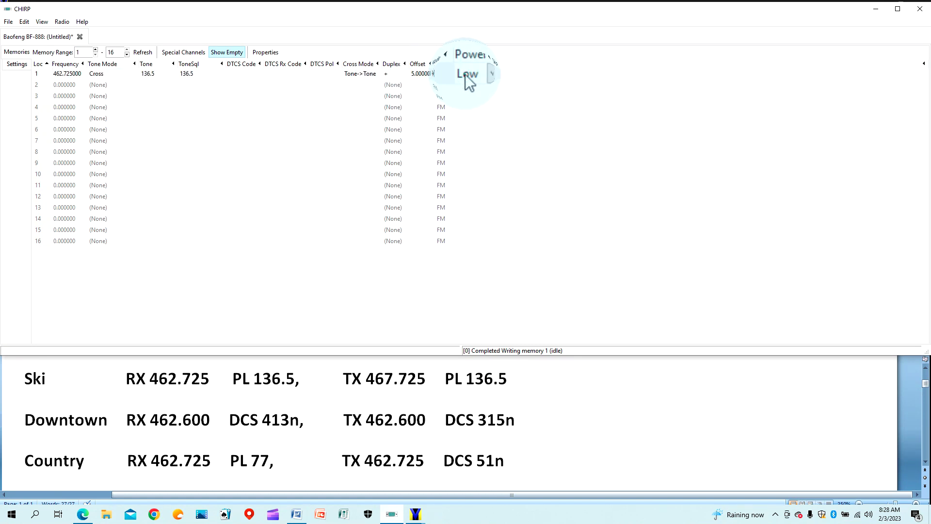
click(466, 75)
click(468, 99)
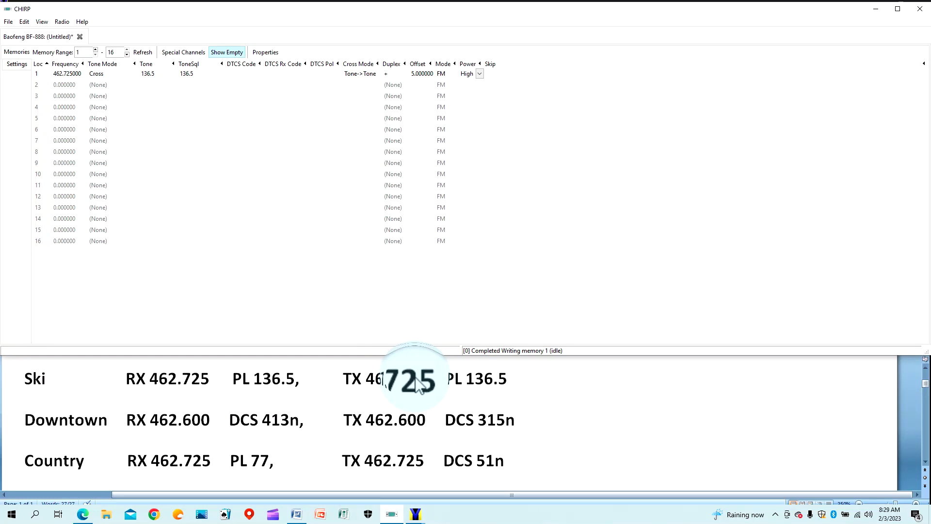
Set channel 2's frequency to 462.600 and its tone mode to Cross.
click(68, 85)
click(68, 86)
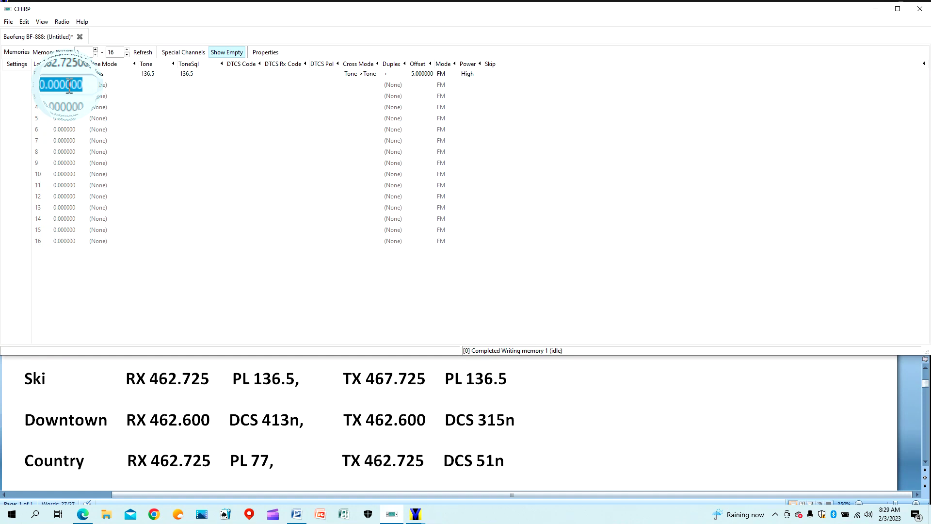
text(462)
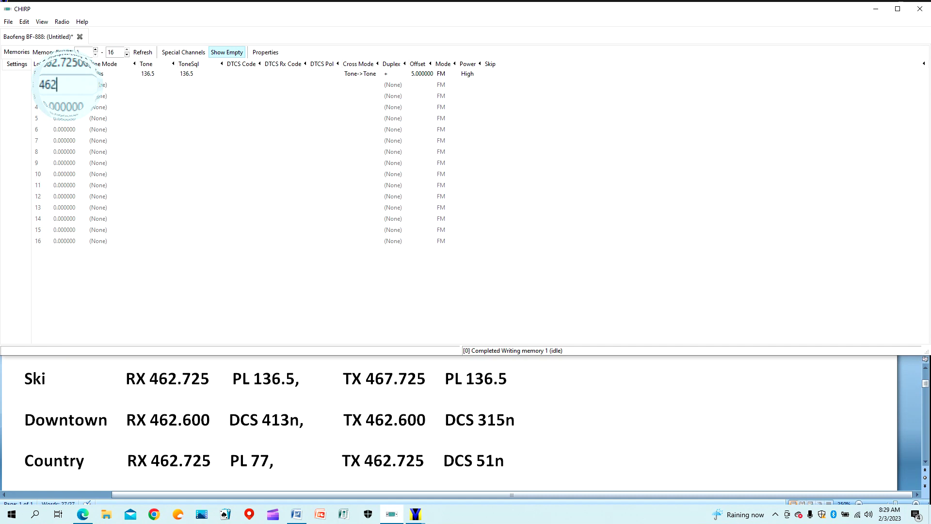
text(.600)
click(98, 85)
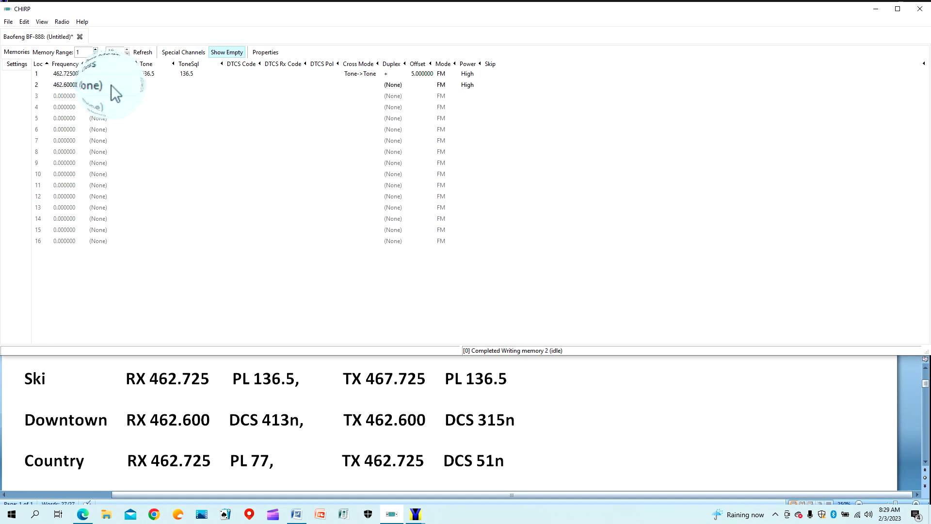
click(134, 84)
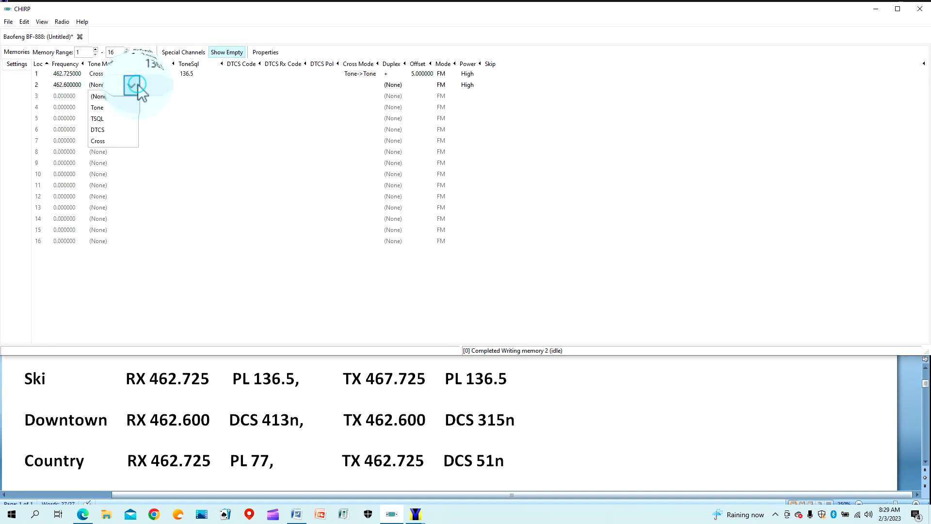
click(109, 141)
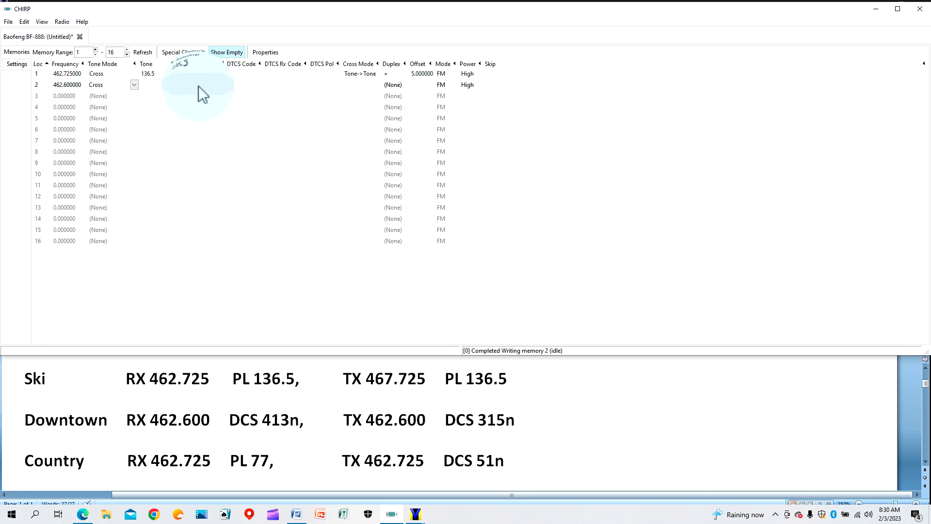
Choose 315 as channel 2's DTCS code.
click(245, 83)
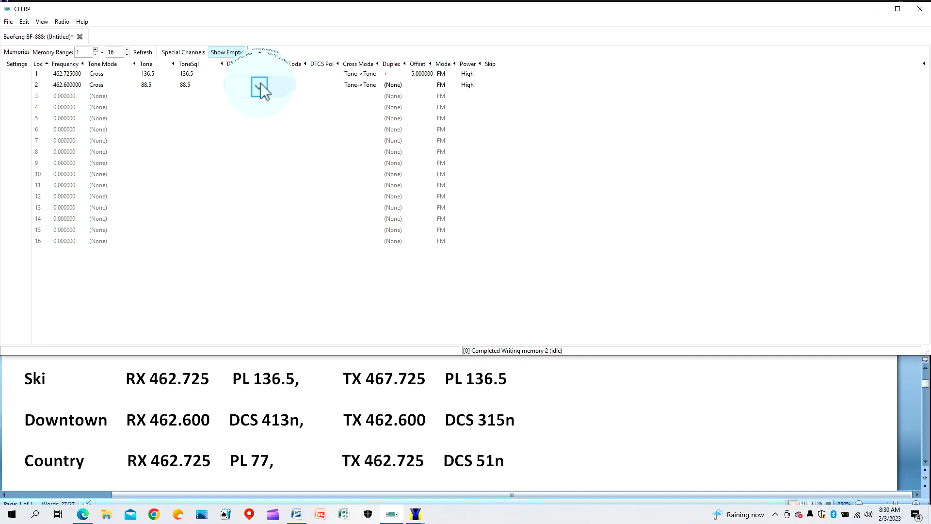
click(261, 85)
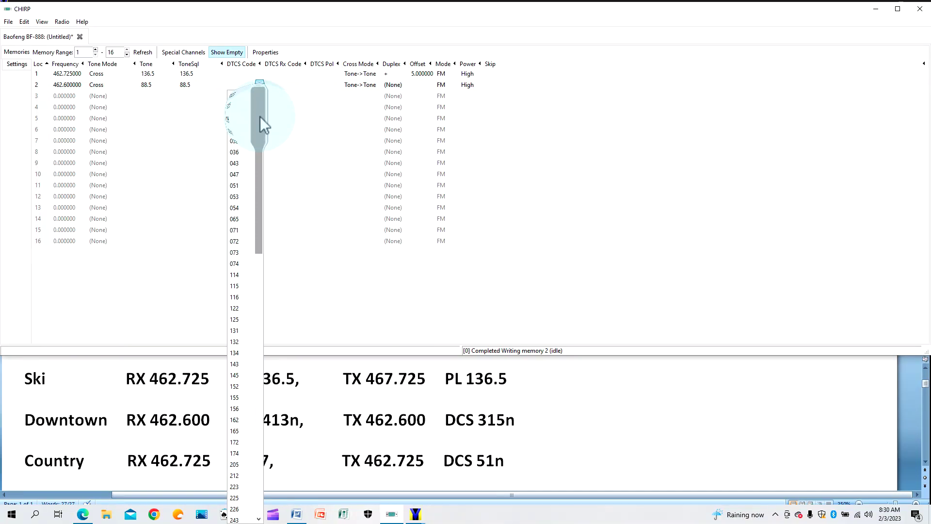
drag(260, 116, 264, 255)
click(242, 302)
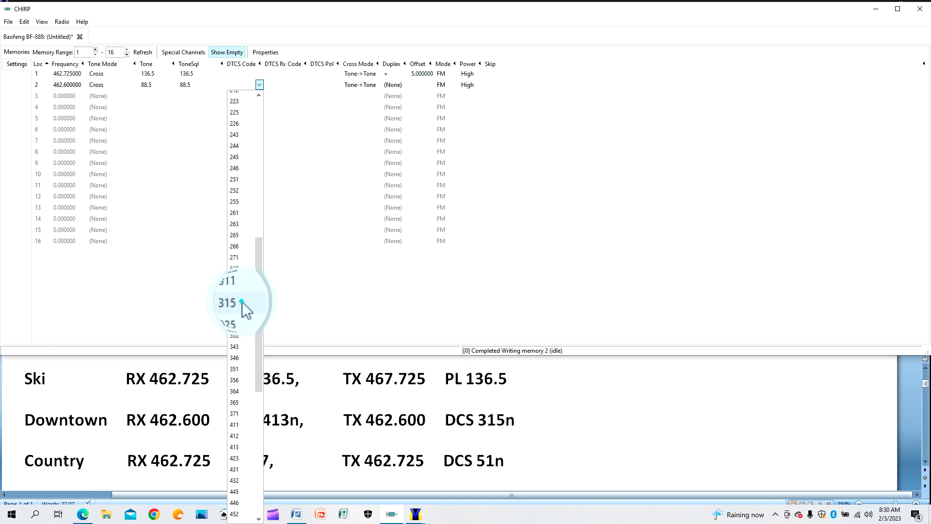
Choose 413 as channel 2's DTCS Rx code.
click(286, 86)
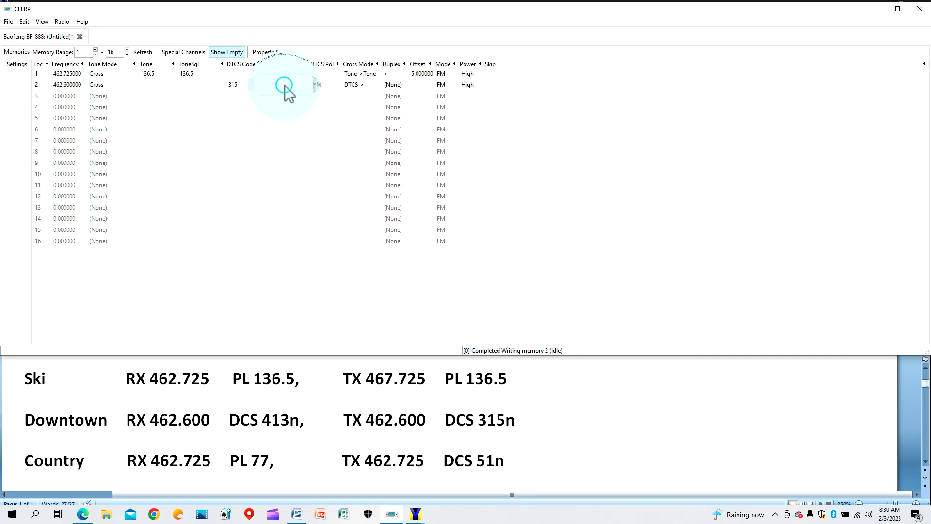
click(304, 86)
click(305, 86)
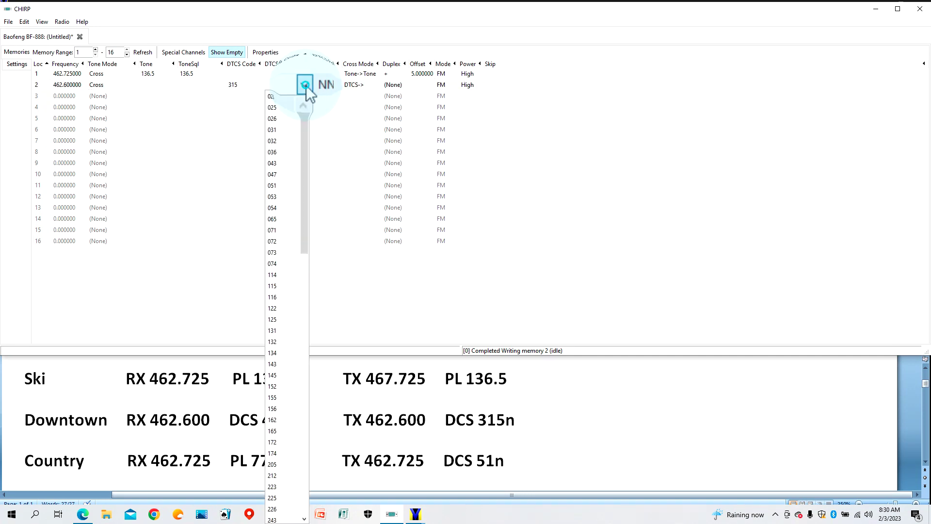
drag(306, 193, 305, 398)
click(279, 260)
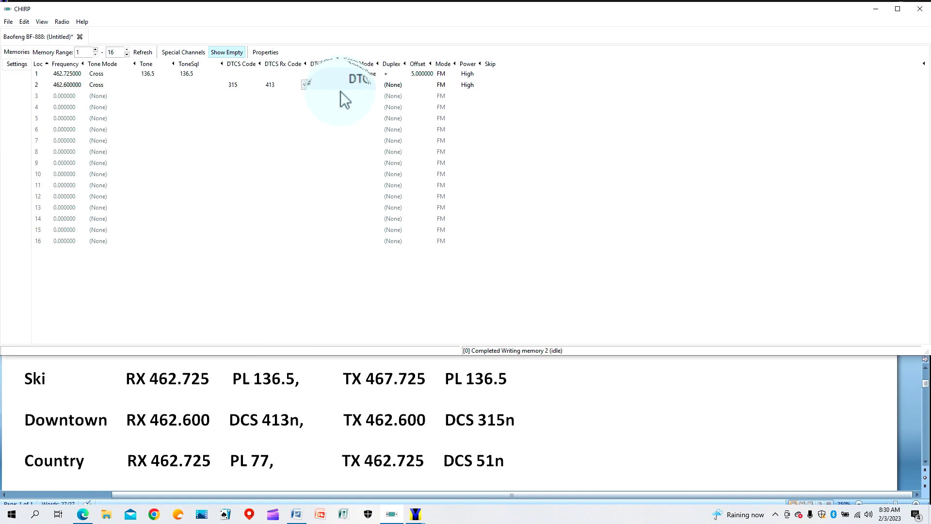
Set channel 2's cross mode to DTCS->DTCS.
click(329, 86)
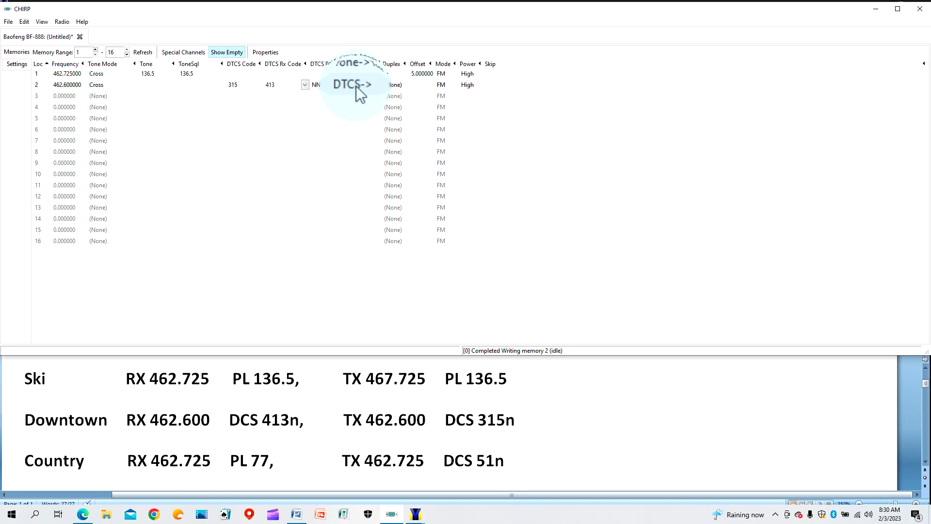
click(358, 93)
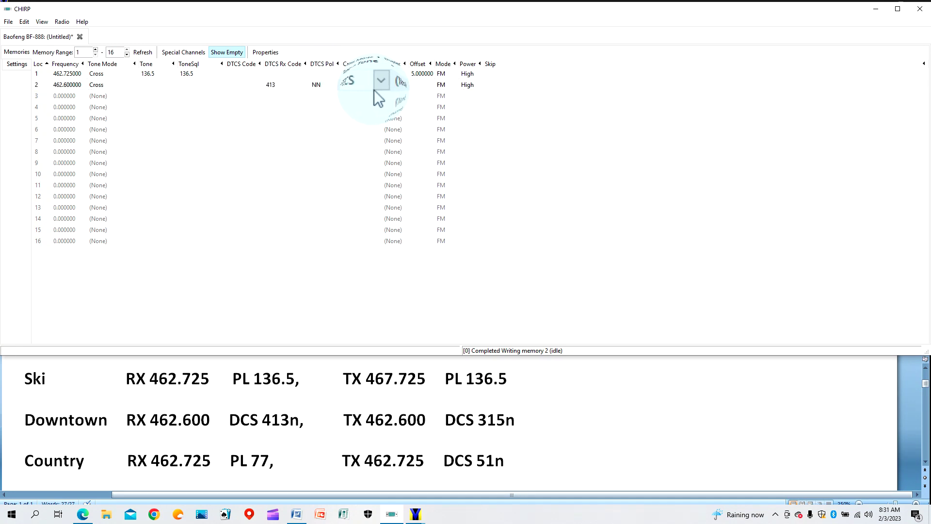
click(378, 86)
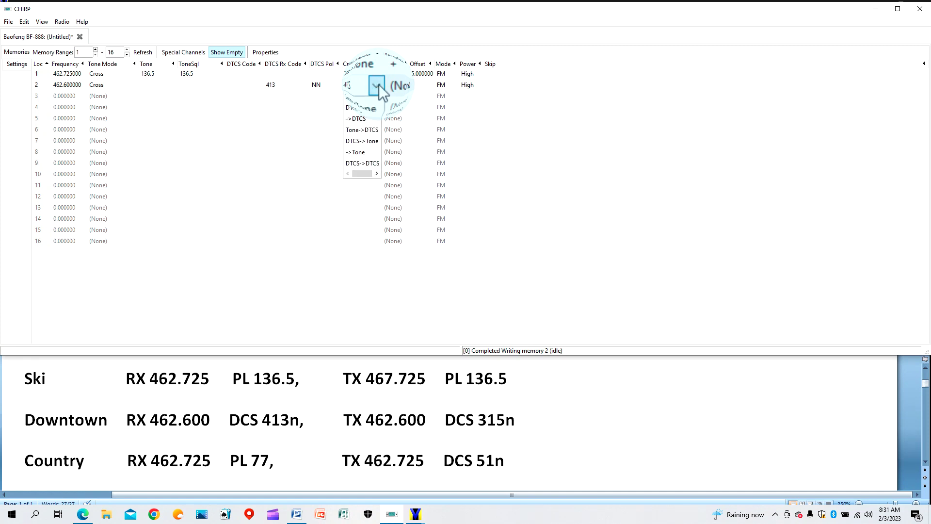
click(366, 164)
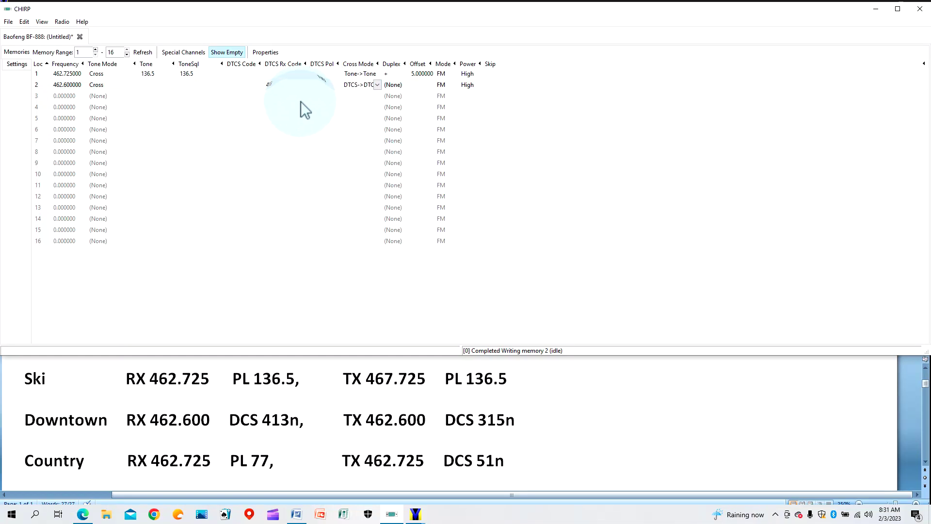
Restore channel 2's DTCS code to 315, keeping 413 as its DTCS Rx code.
click(246, 86)
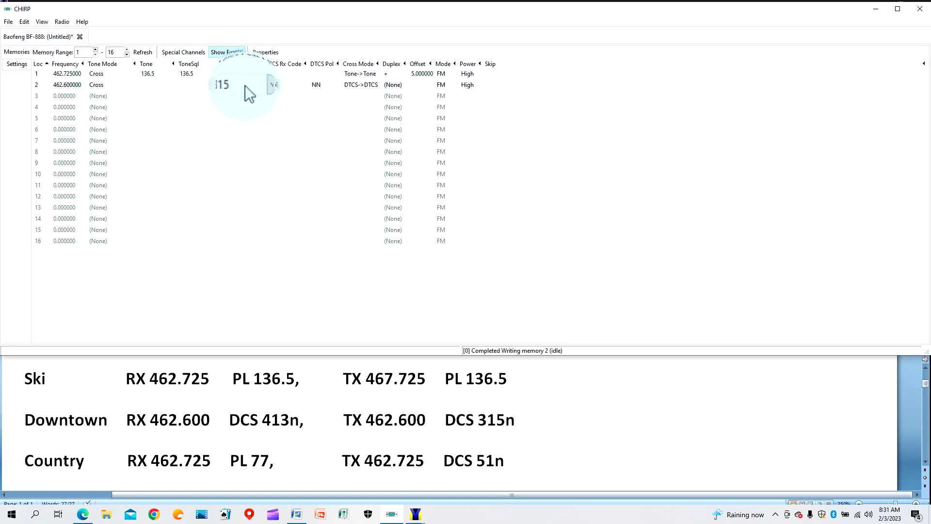
click(266, 87)
text(413)
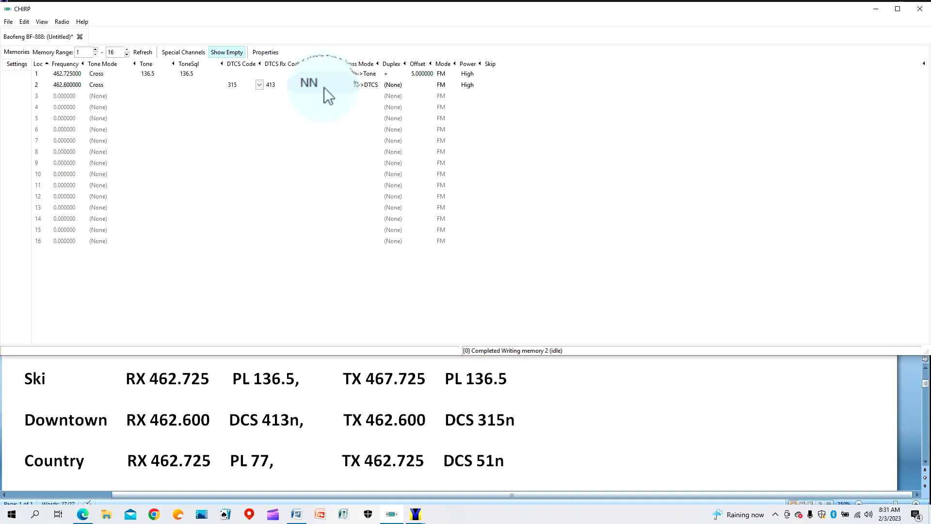
Set channel 2's duplex to + and its offset to 5, keeping its power at High.
click(399, 86)
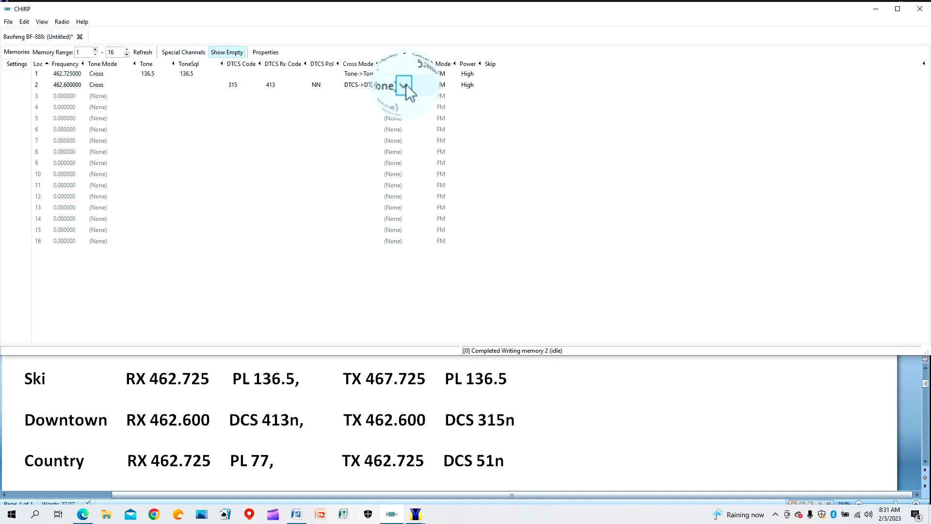
click(404, 86)
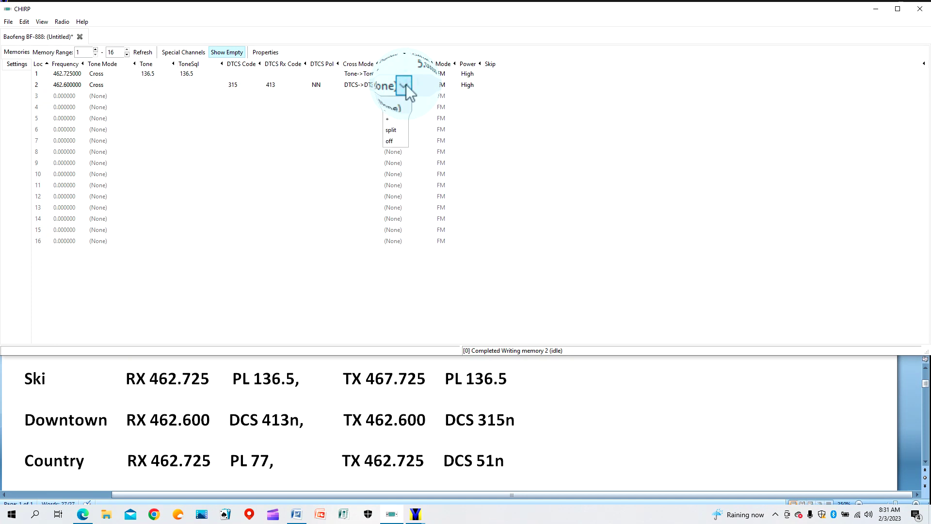
click(398, 119)
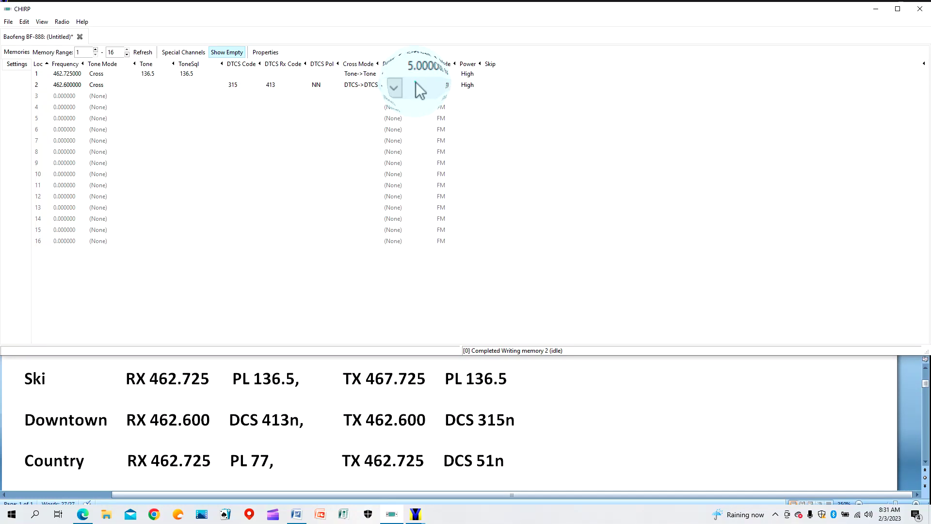
click(415, 84)
text(5)
key(Return)
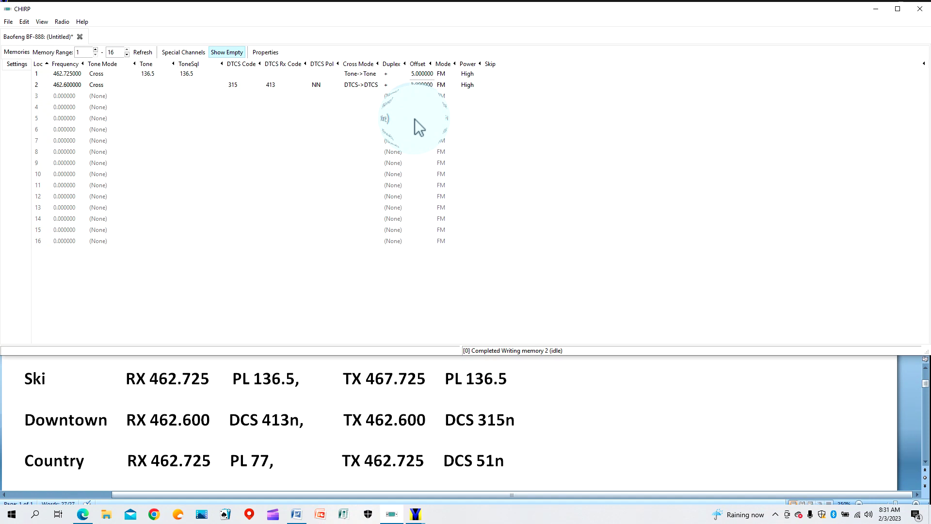
click(479, 88)
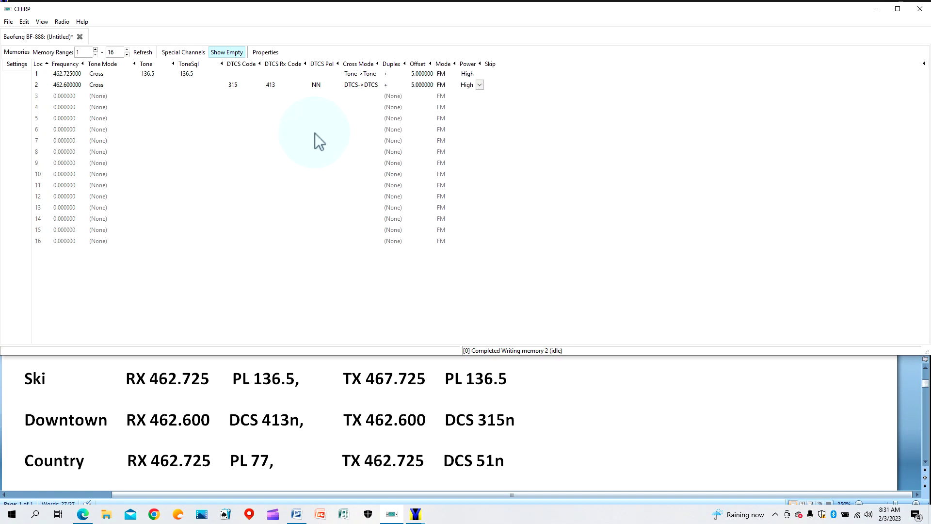
Set channel 3's frequency to 462.725 and its tone mode to Cross.
click(65, 97)
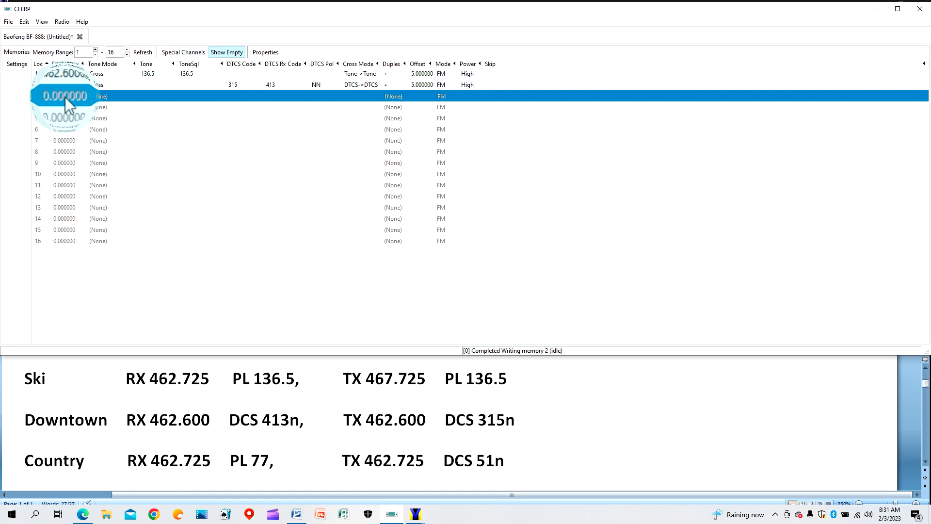
click(65, 97)
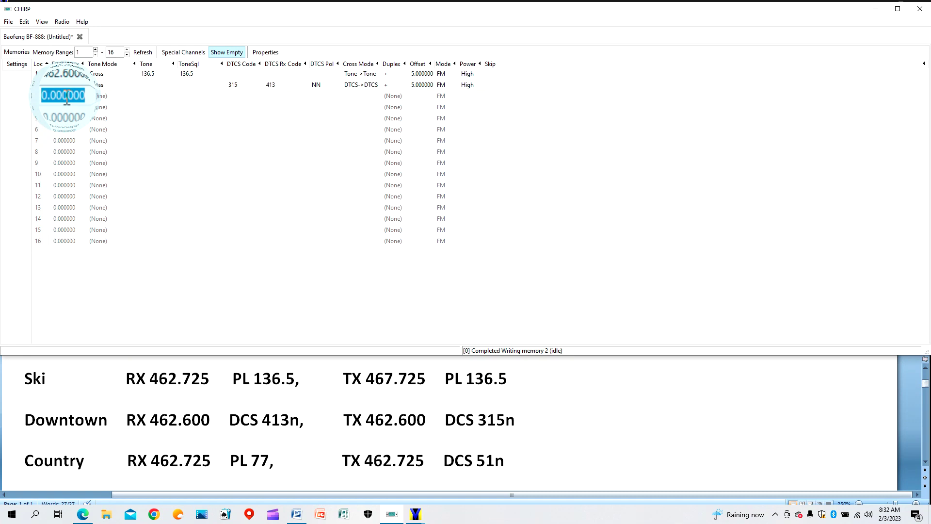
text(462.725)
key(Return)
click(98, 99)
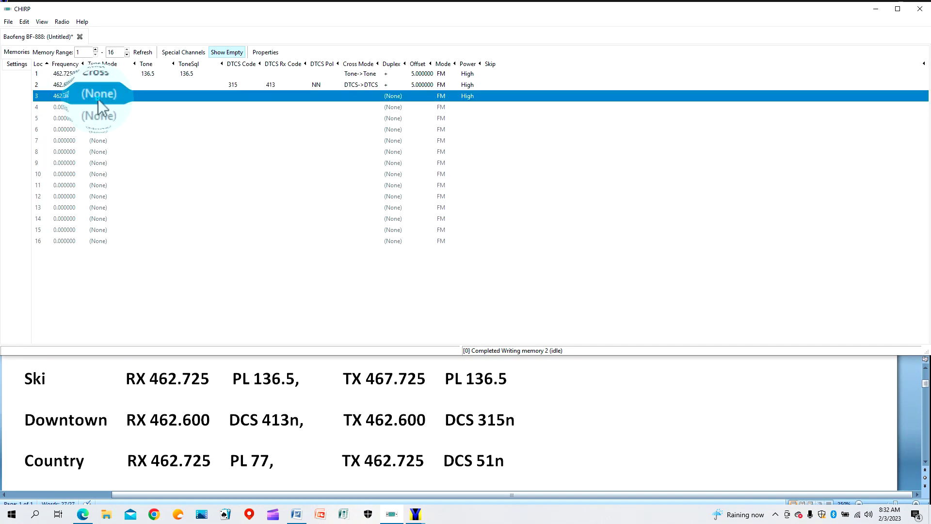
click(135, 97)
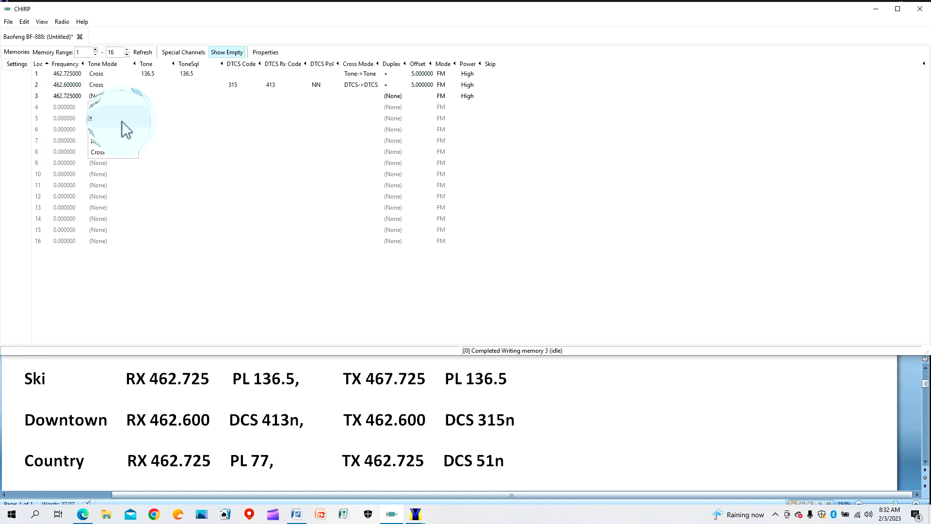
click(109, 152)
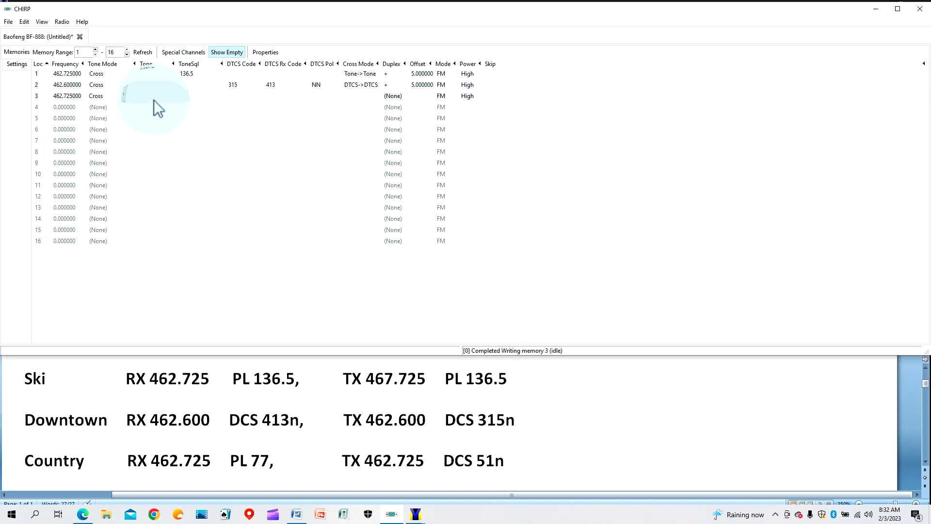
key(Return)
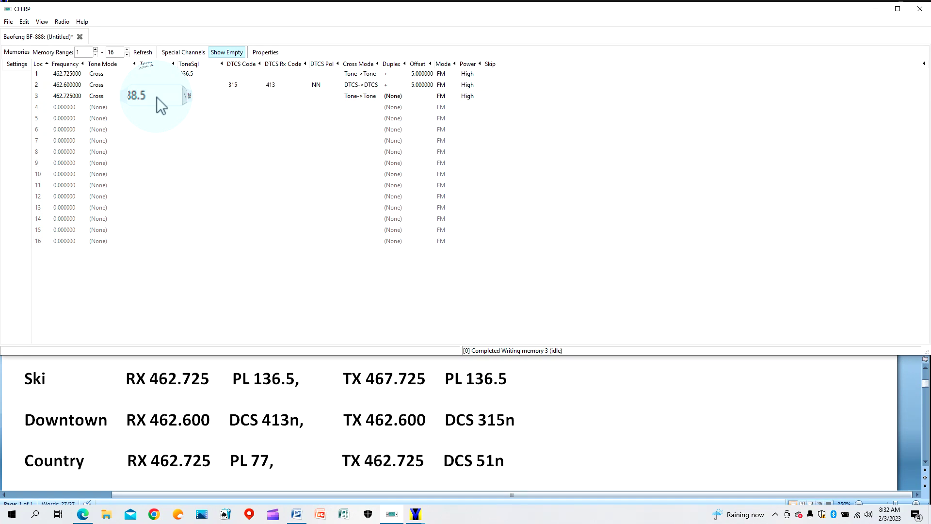
Set channel 3's cross mode to DTCS->Tone.
click(191, 97)
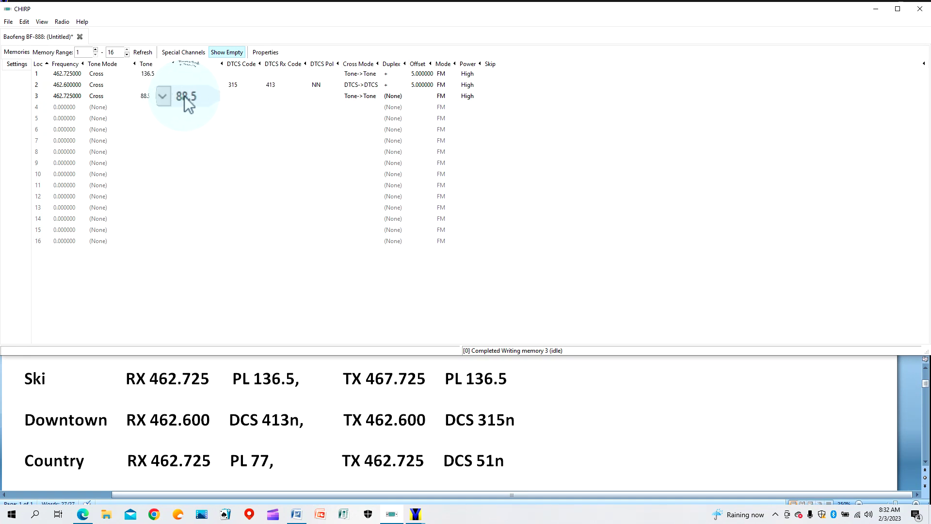
click(364, 97)
click(378, 96)
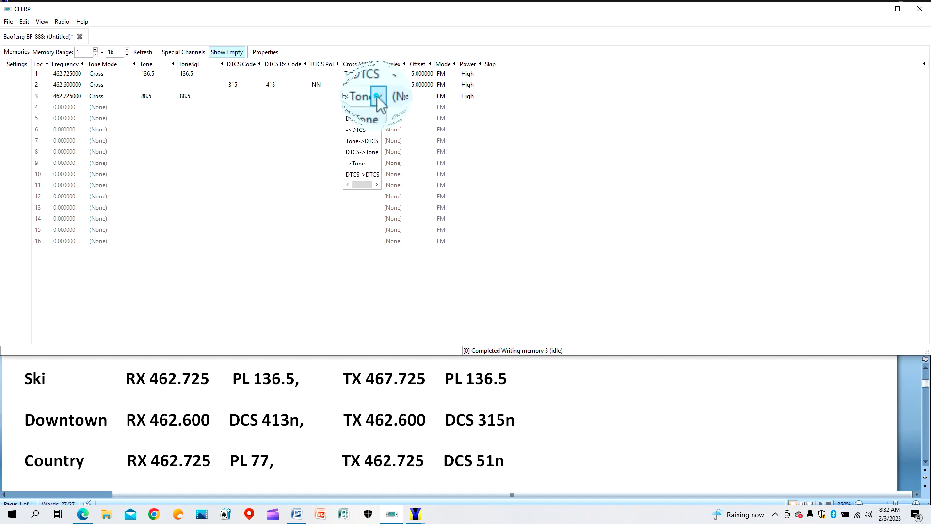
click(368, 153)
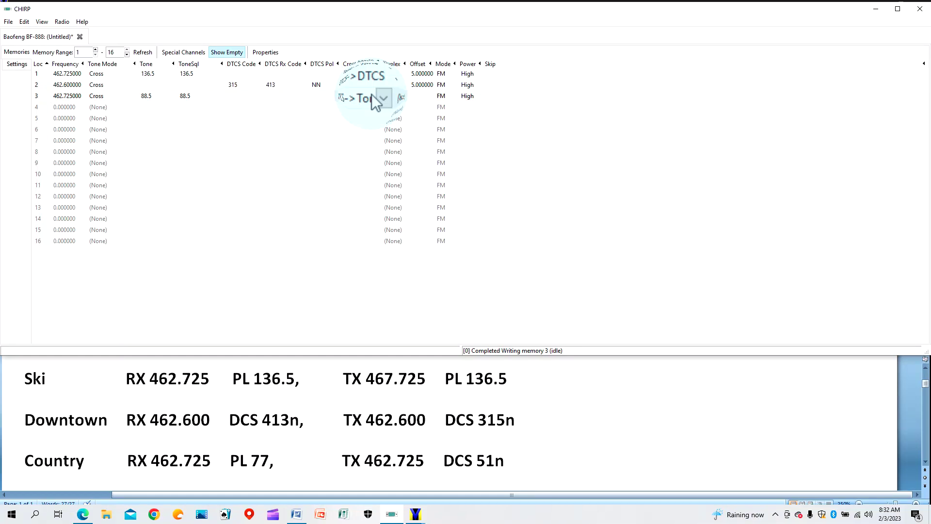
Set channel 3's DTCS code to 051 and its ToneSql to 77.0.
click(234, 96)
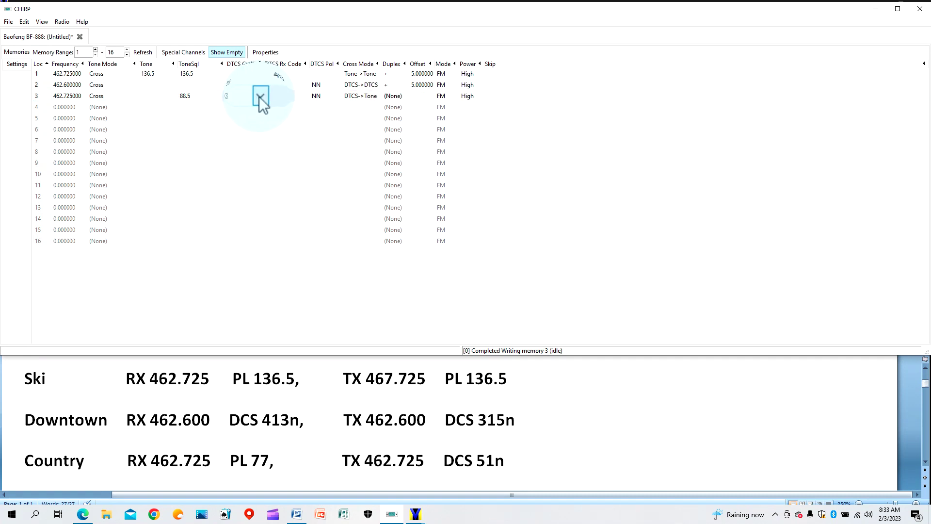
click(259, 96)
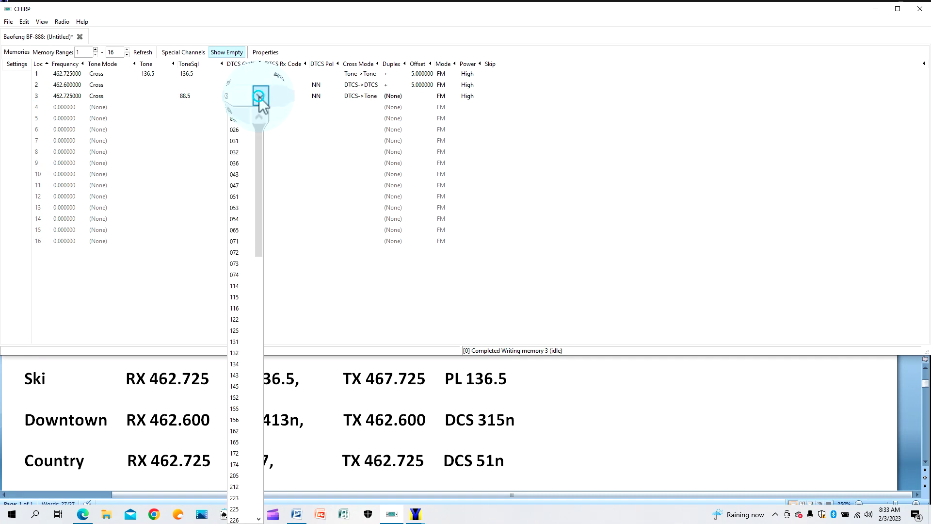
click(238, 196)
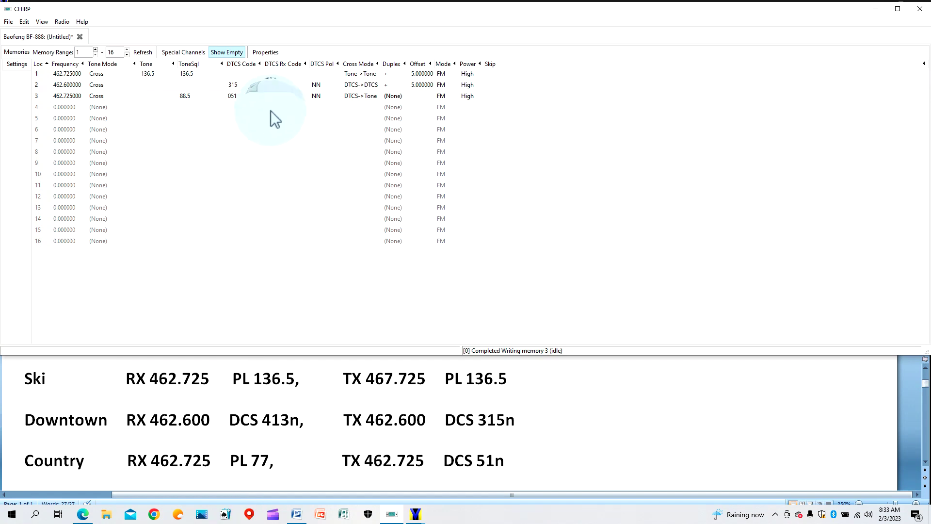
click(275, 97)
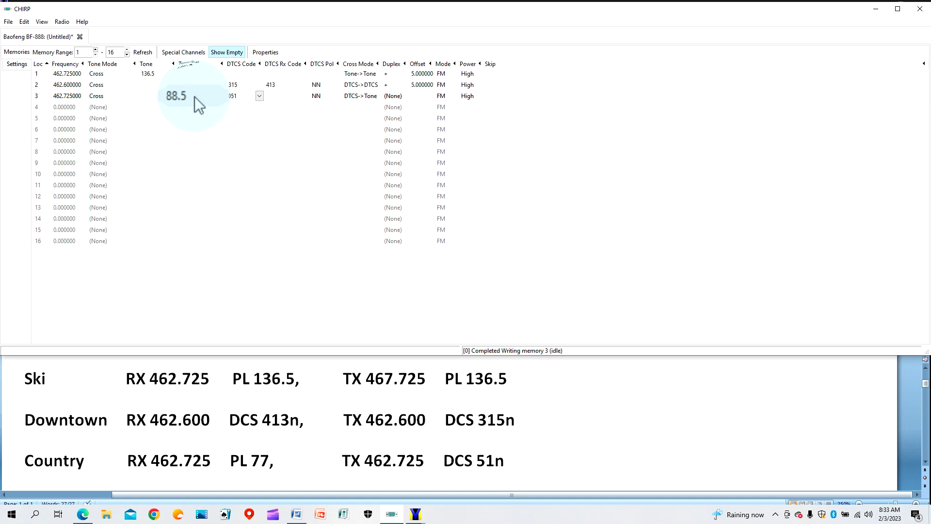
click(223, 97)
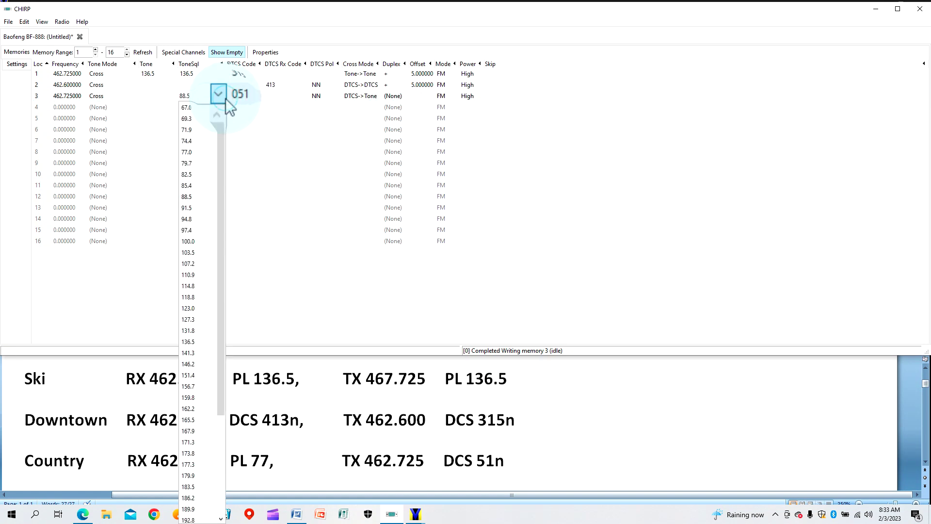
click(202, 152)
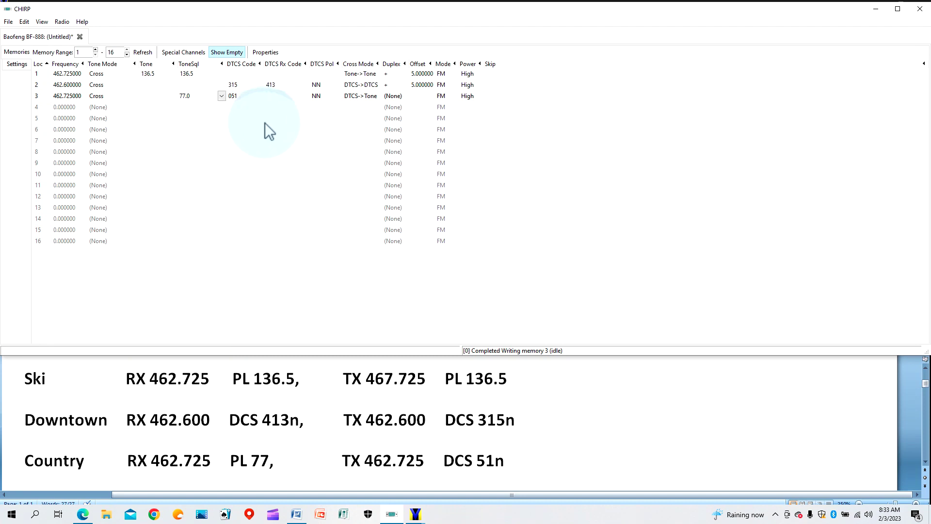
Set channel 3's duplex to + and its offset to 5, keeping its power at High.
click(400, 99)
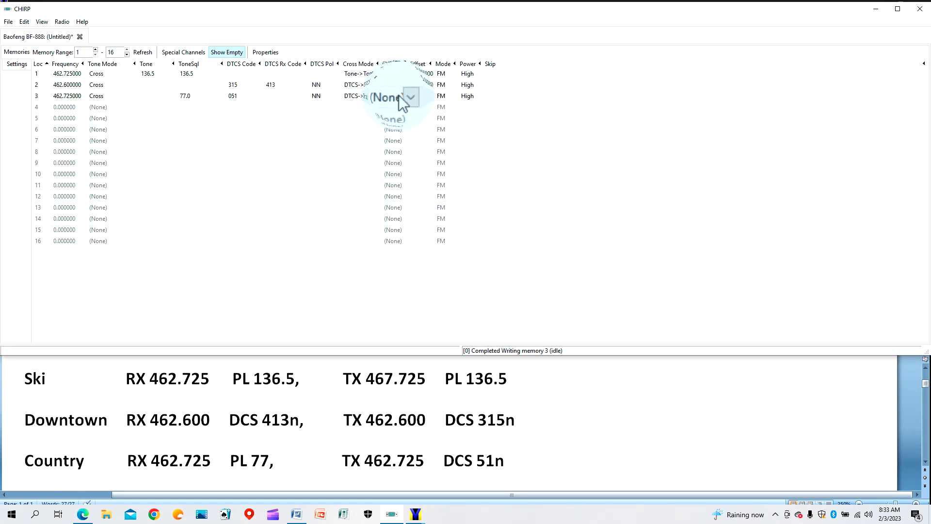
click(406, 96)
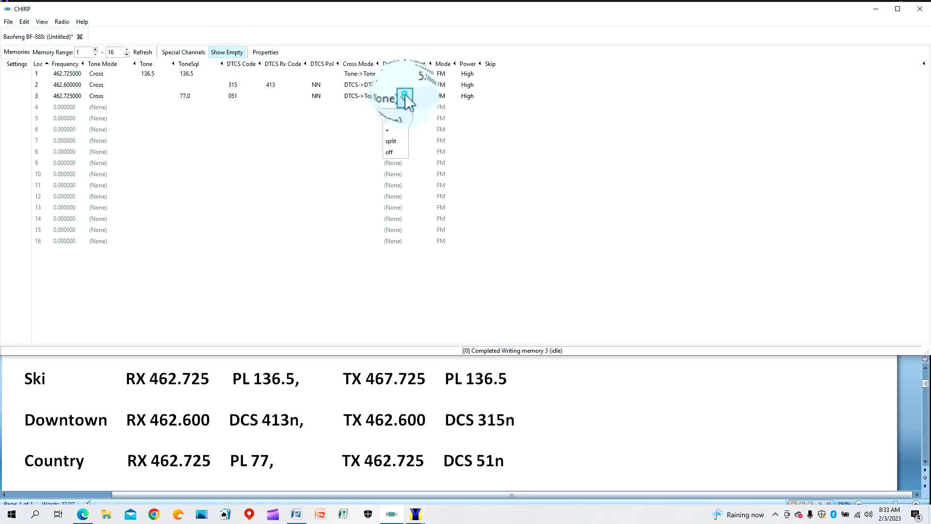
click(395, 129)
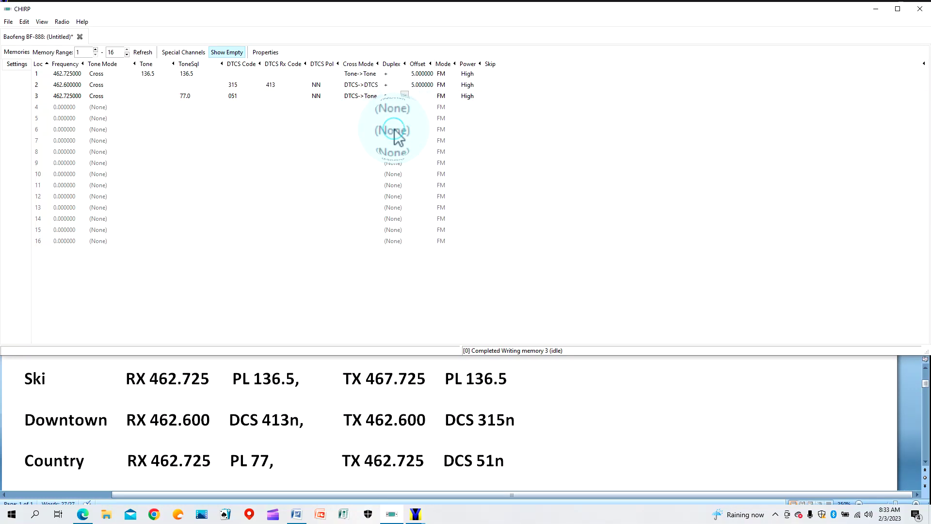
click(416, 96)
click(416, 96)
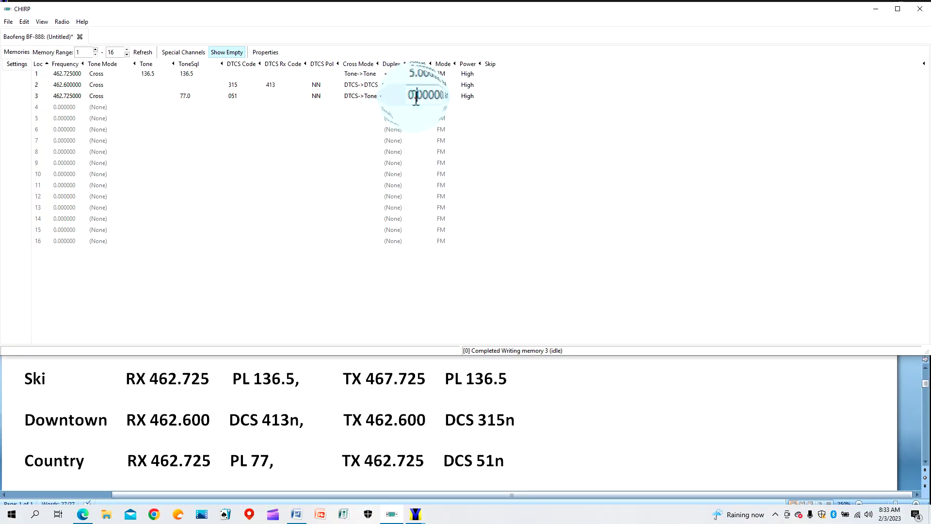
click(418, 119)
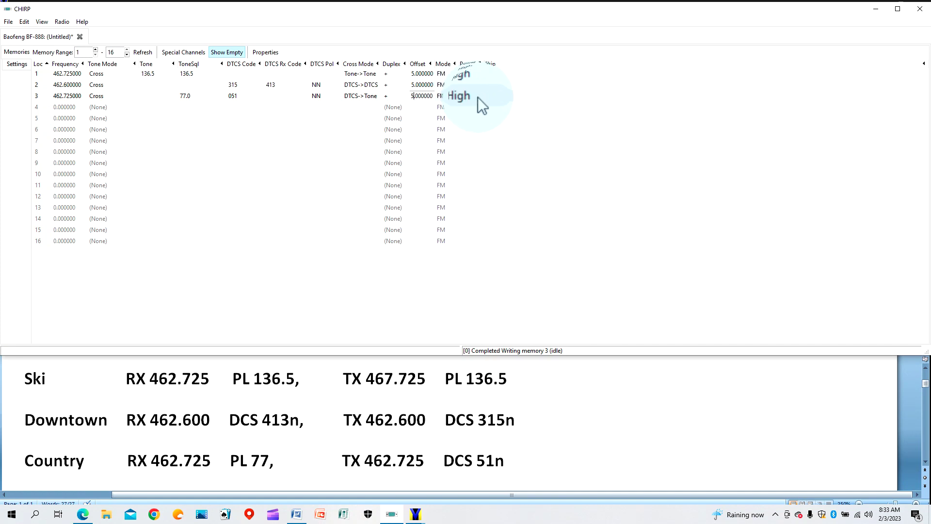
click(485, 114)
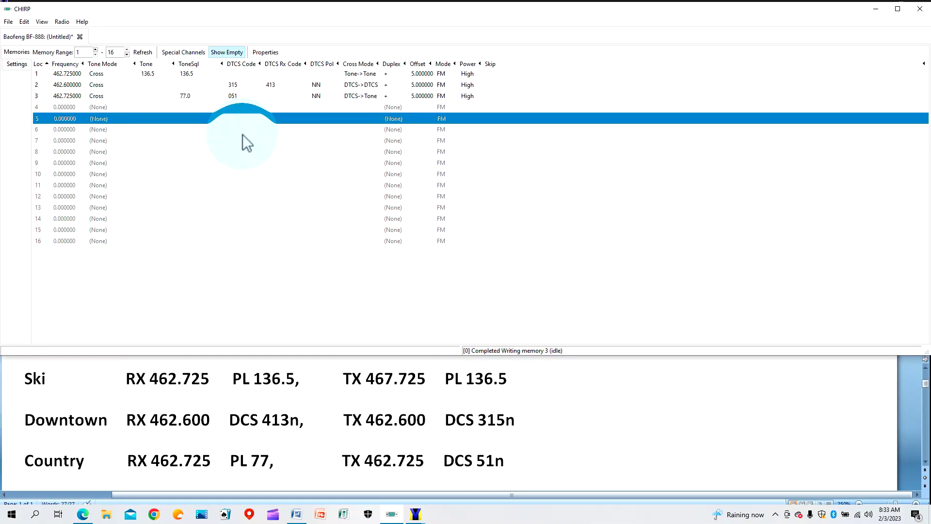
Upload the three programmed channels to the Baofeng BF-888 radio, keeping the preset port, vendor and model.
click(61, 23)
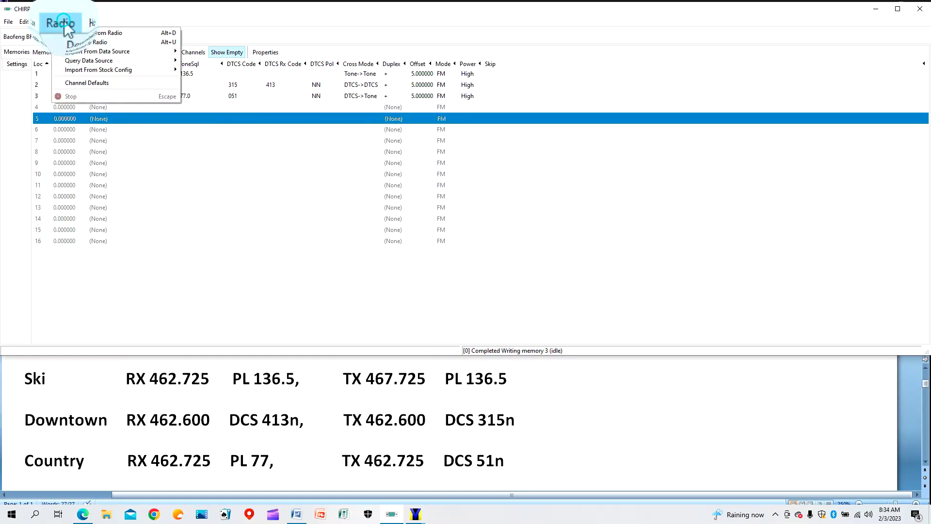
click(74, 44)
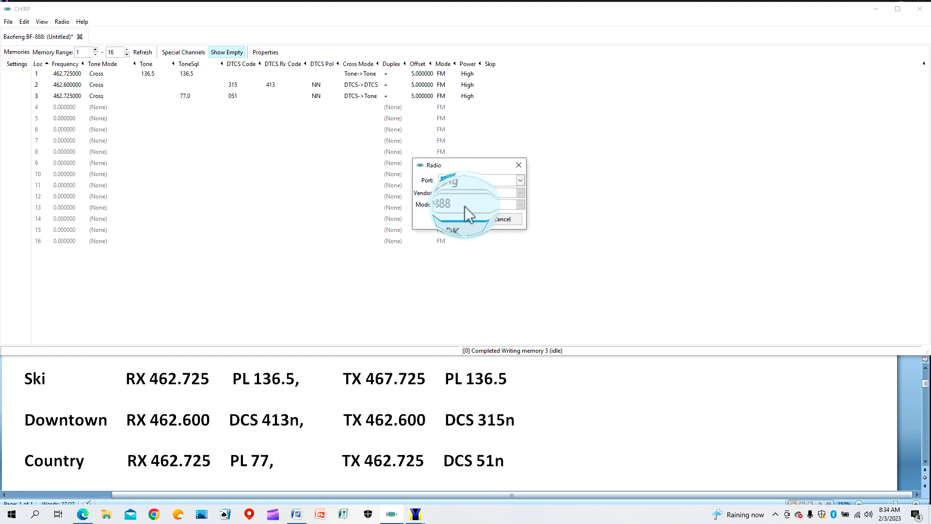
click(460, 221)
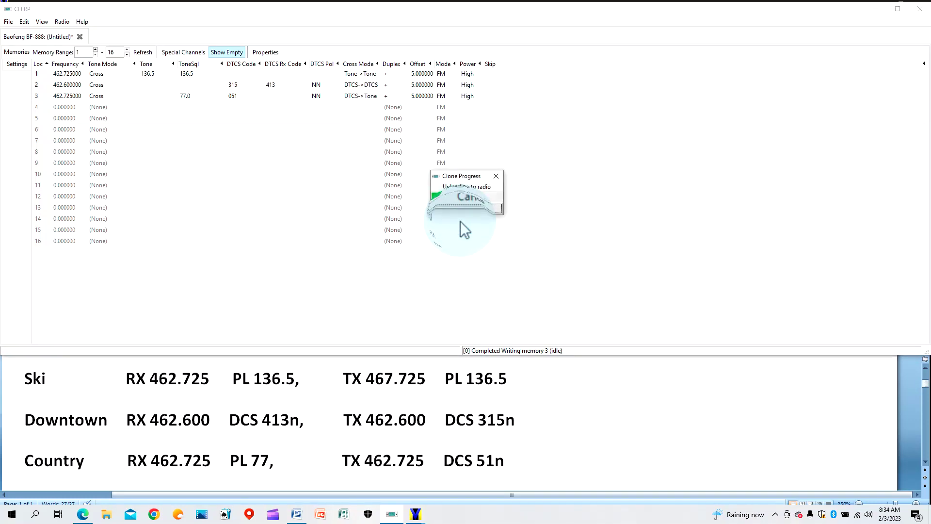